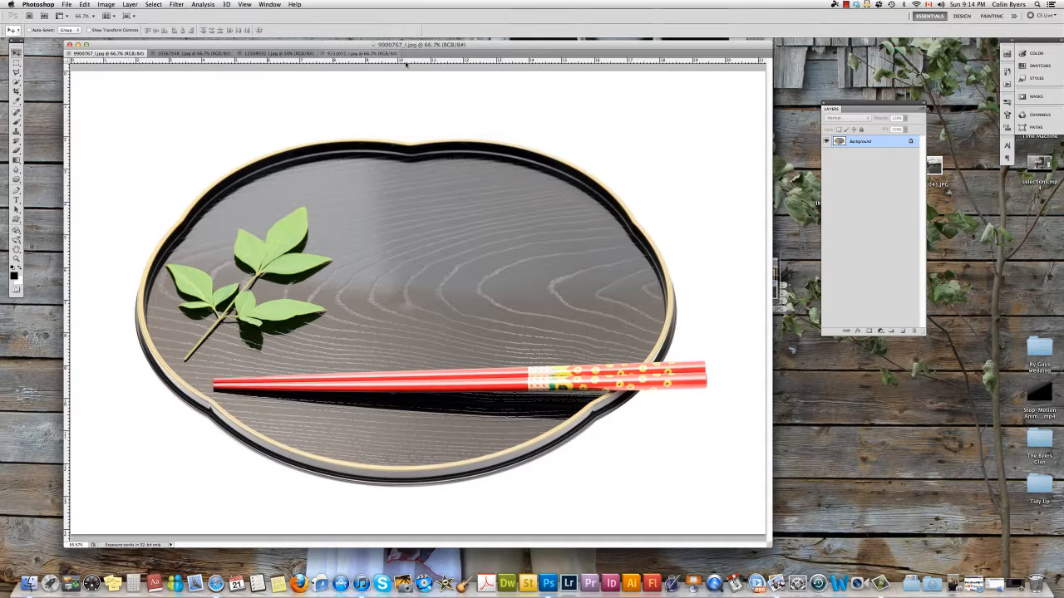
# - Draw a rectangular marquee selection around the top-left sushi in the sushi image, then deselect it
pyautogui.click(259, 54)
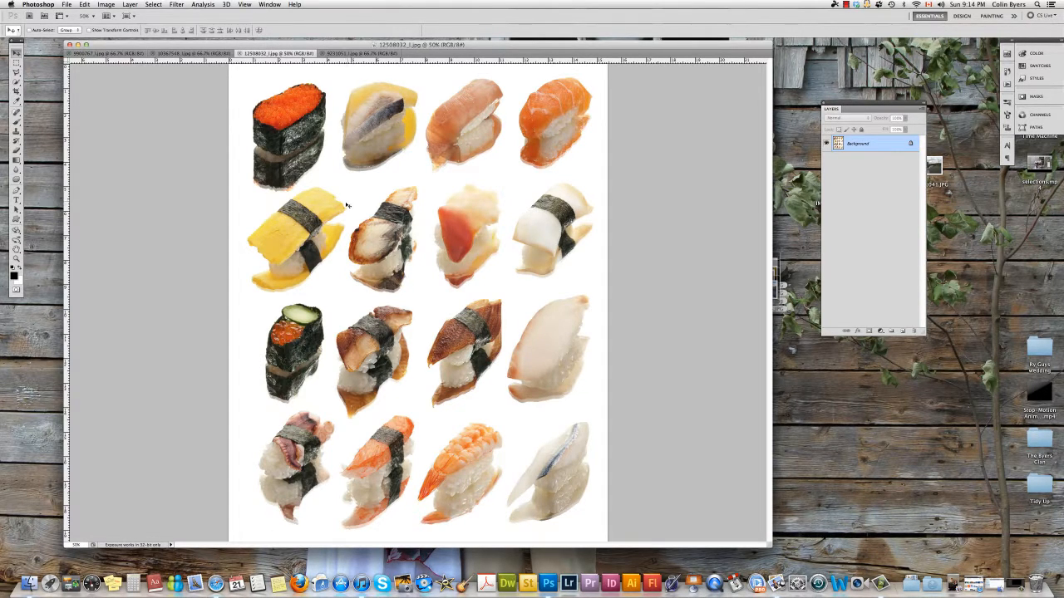
pyautogui.click(16, 63)
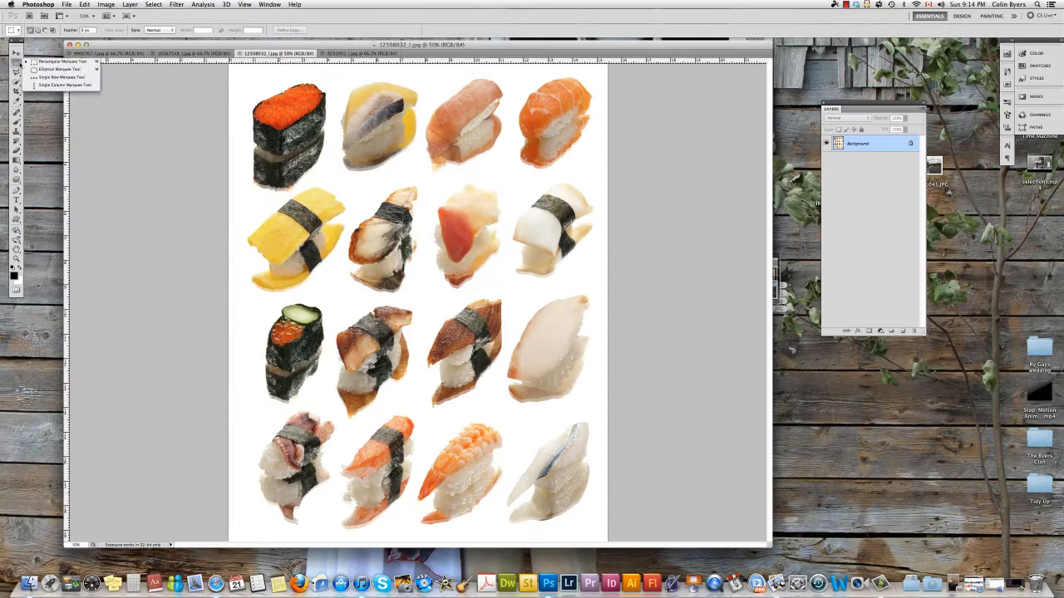
pyautogui.click(63, 62)
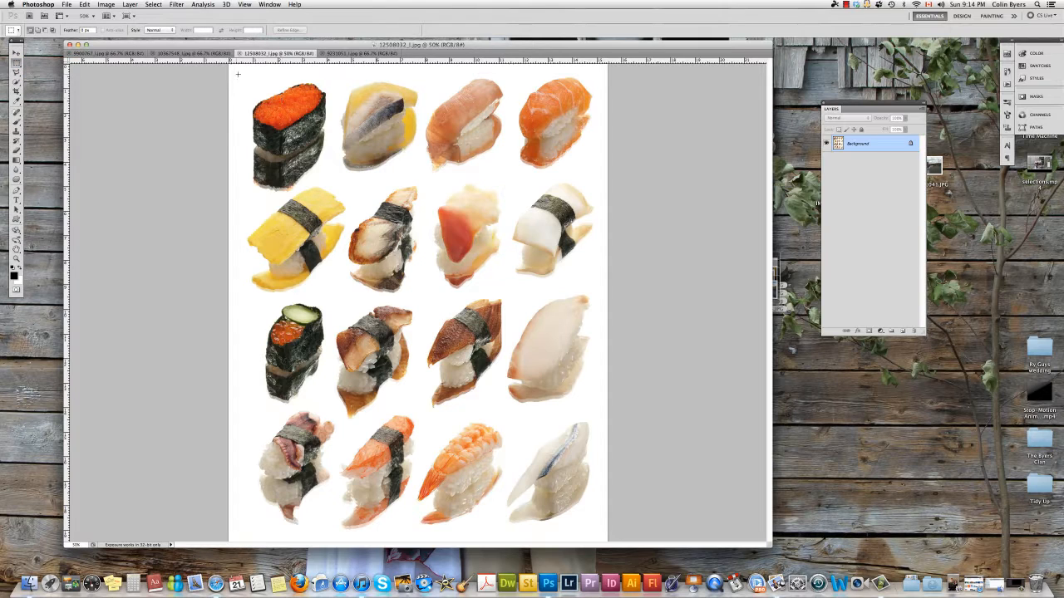
pyautogui.moveTo(237, 73); pyautogui.dragTo(333, 194)
pyautogui.click(153, 5)
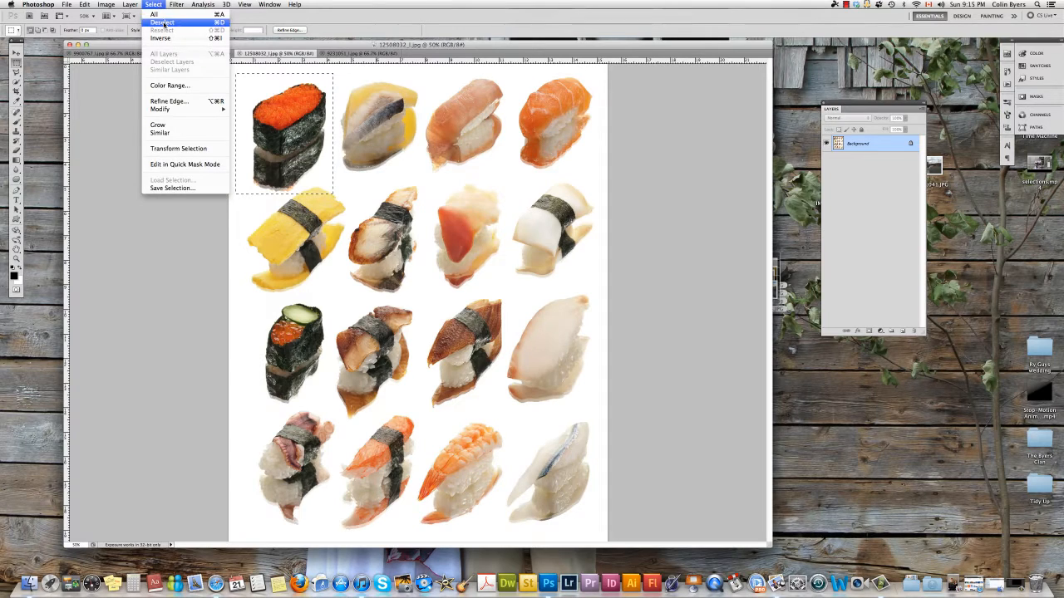
pyautogui.click(165, 22)
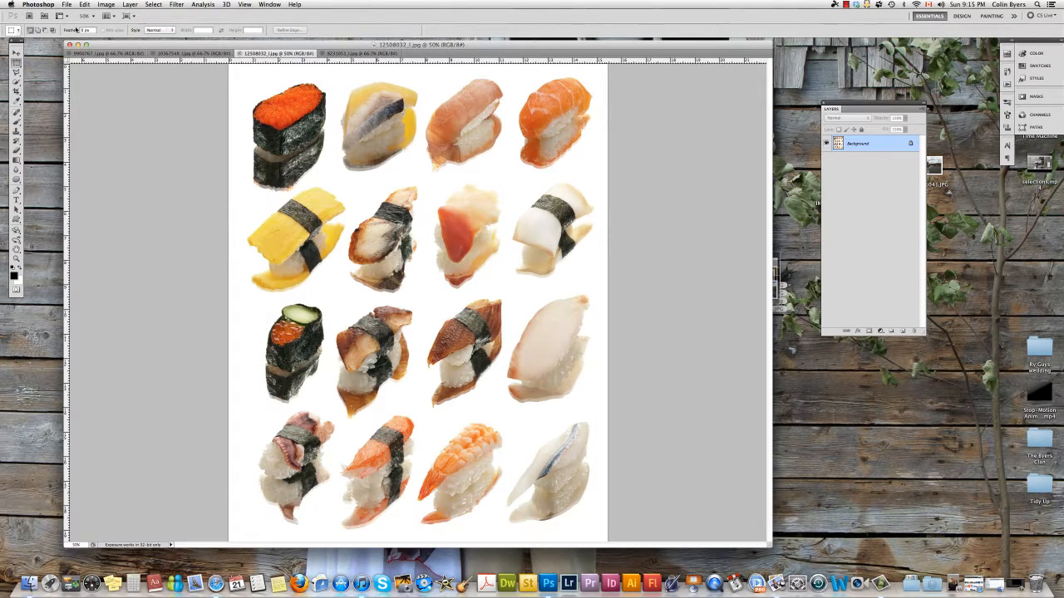
# - Draw an elliptical marquee selection around the tamago sushi in the second row
pyautogui.click(16, 63)
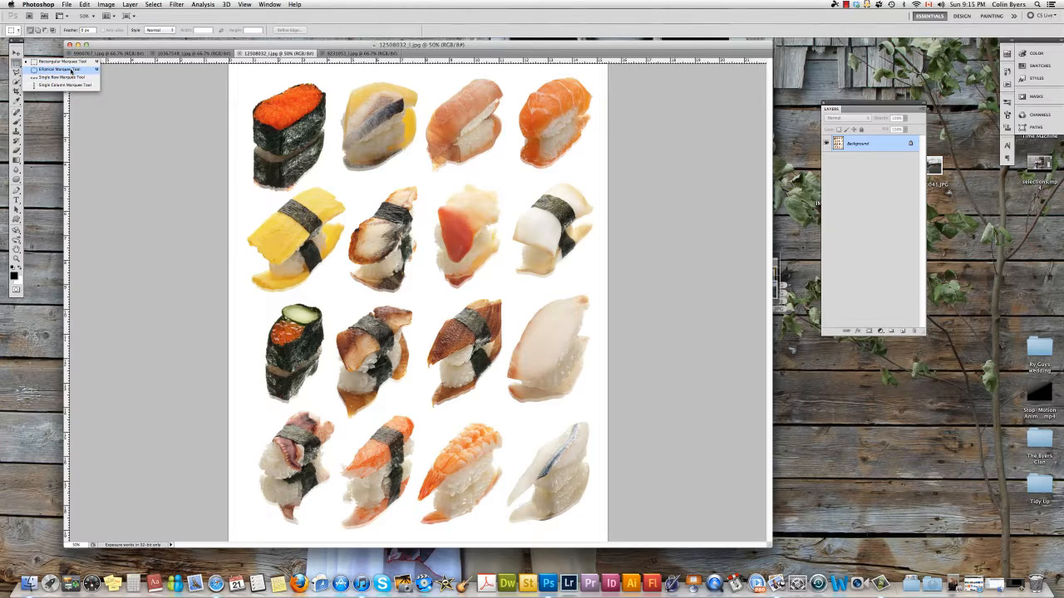
pyautogui.click(58, 69)
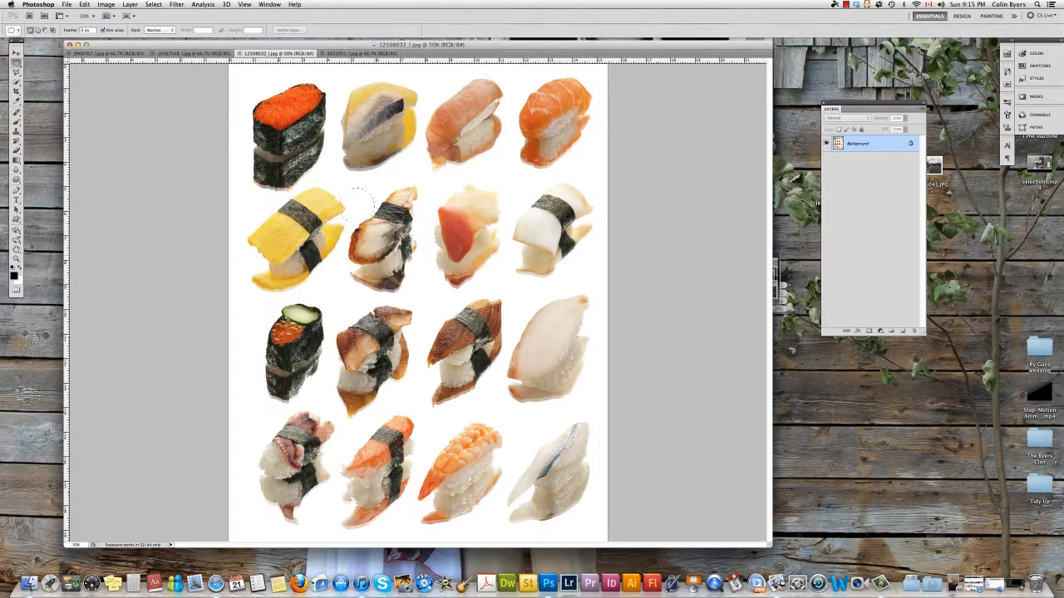
pyautogui.moveTo(437, 287); pyautogui.dragTo(438, 289)
pyautogui.press('super+d')
pyautogui.moveTo(370, 322); pyautogui.dragTo(370, 322)
pyautogui.click(93, 53)
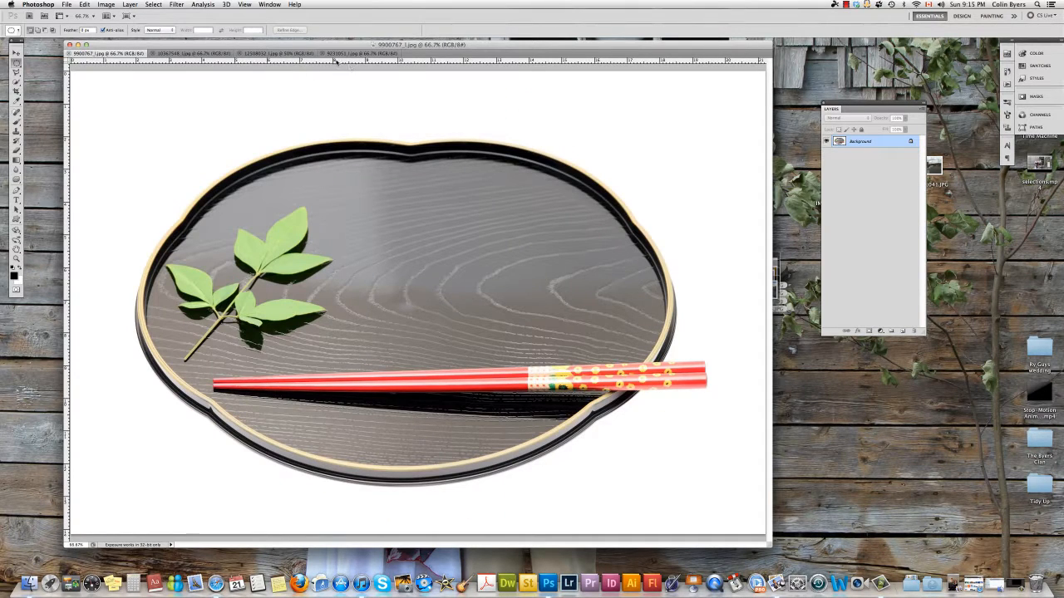
pyautogui.click(277, 53)
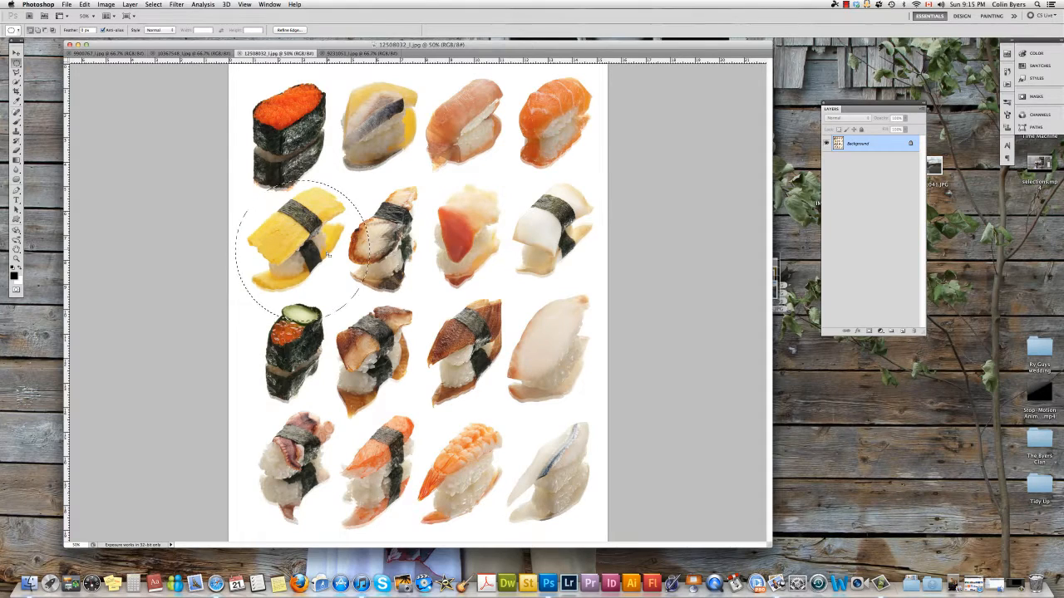
pyautogui.click(98, 53)
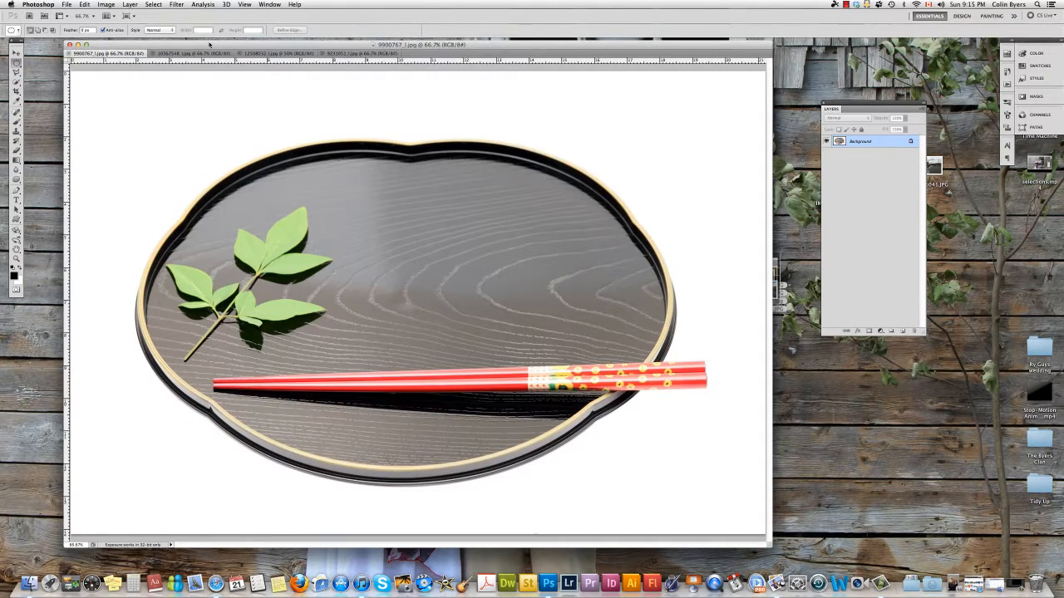
pyautogui.click(277, 53)
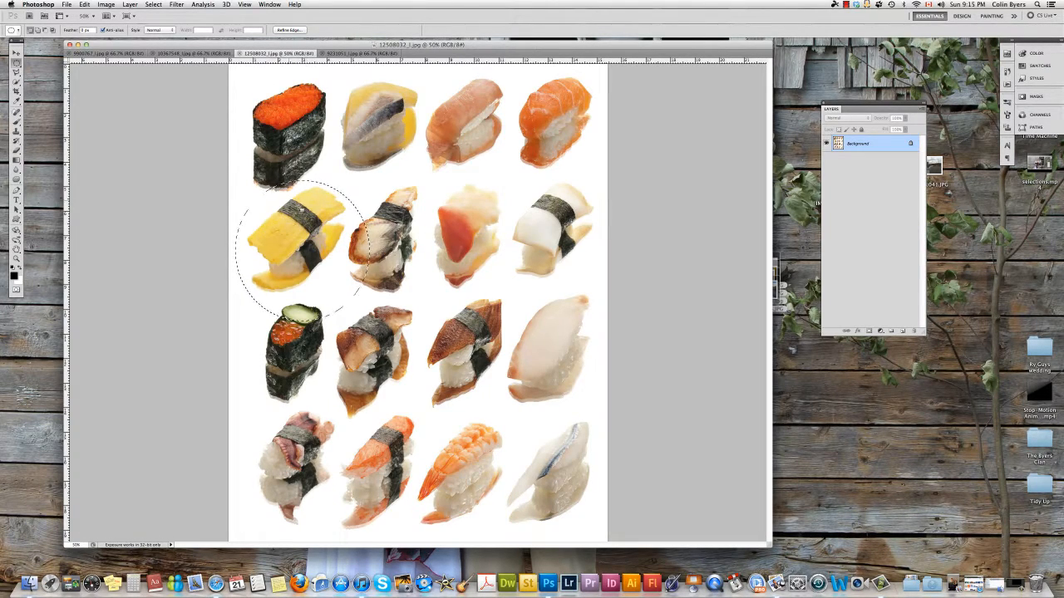
# - Move the elliptical tamago selection into the tray image with the Move tool, then undo the move
pyautogui.press('v')
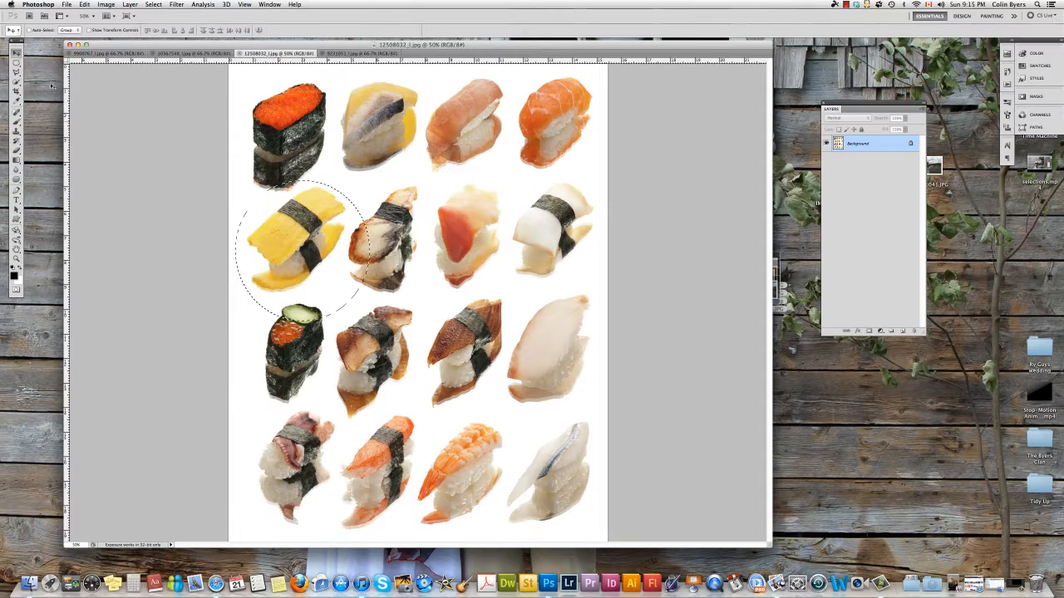
pyautogui.moveTo(316, 247); pyautogui.dragTo(125, 73)
pyautogui.moveTo(396, 253); pyautogui.dragTo(463, 266)
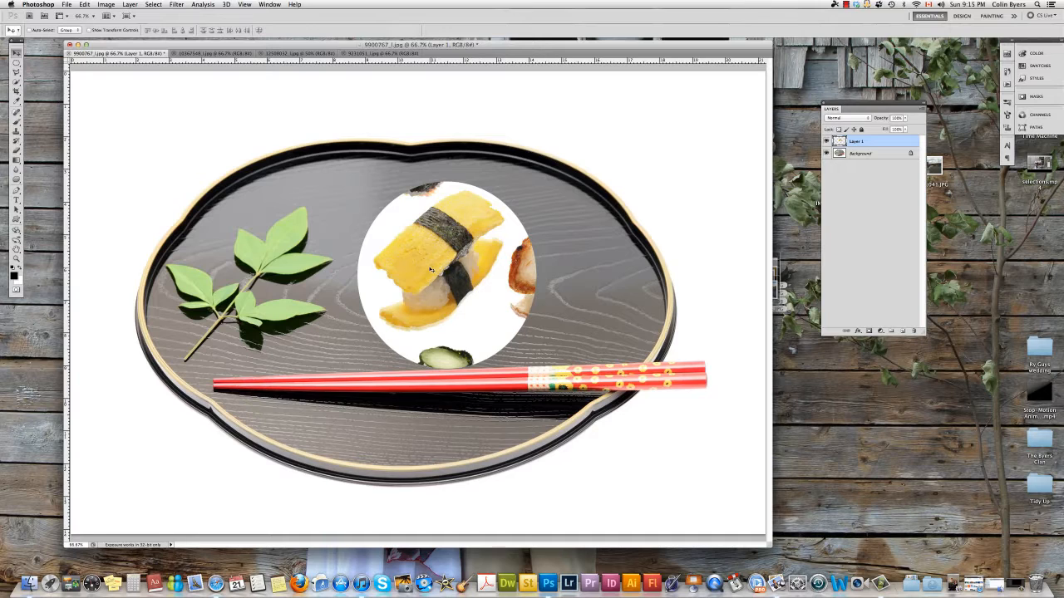
pyautogui.press('super+z')
pyautogui.press('super+alt+z')
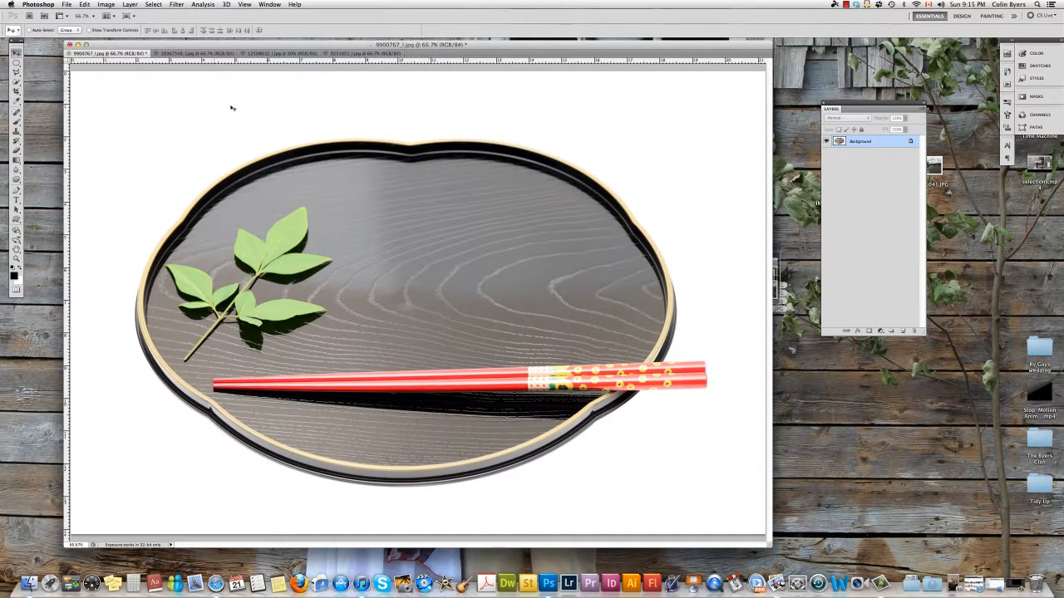
# - Copy the elliptical tamago selection and paste it onto the centre of the tray image
pyautogui.click(268, 53)
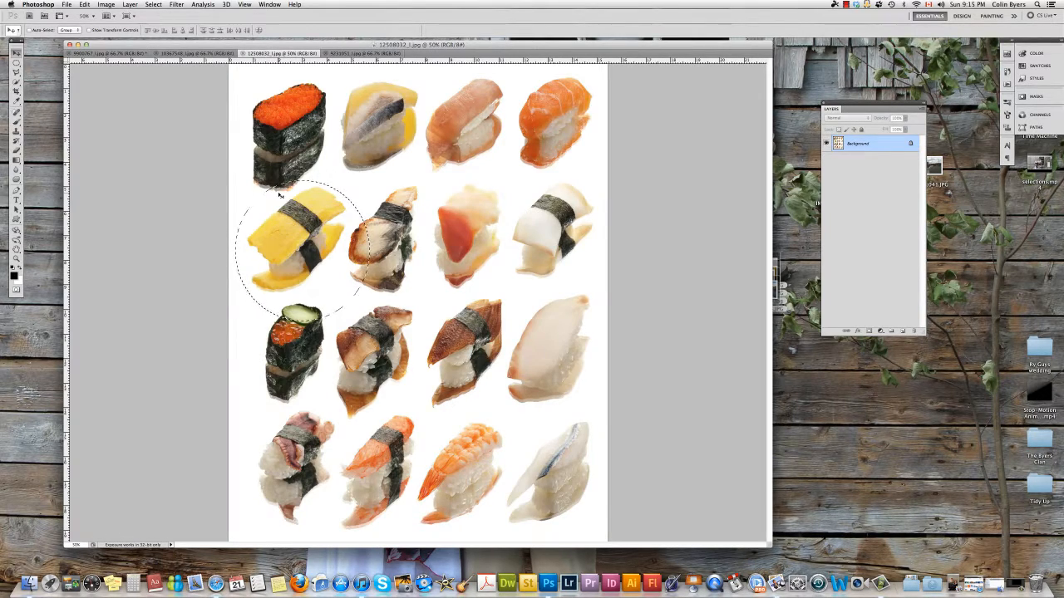
pyautogui.press('super+c')
pyautogui.click(100, 54)
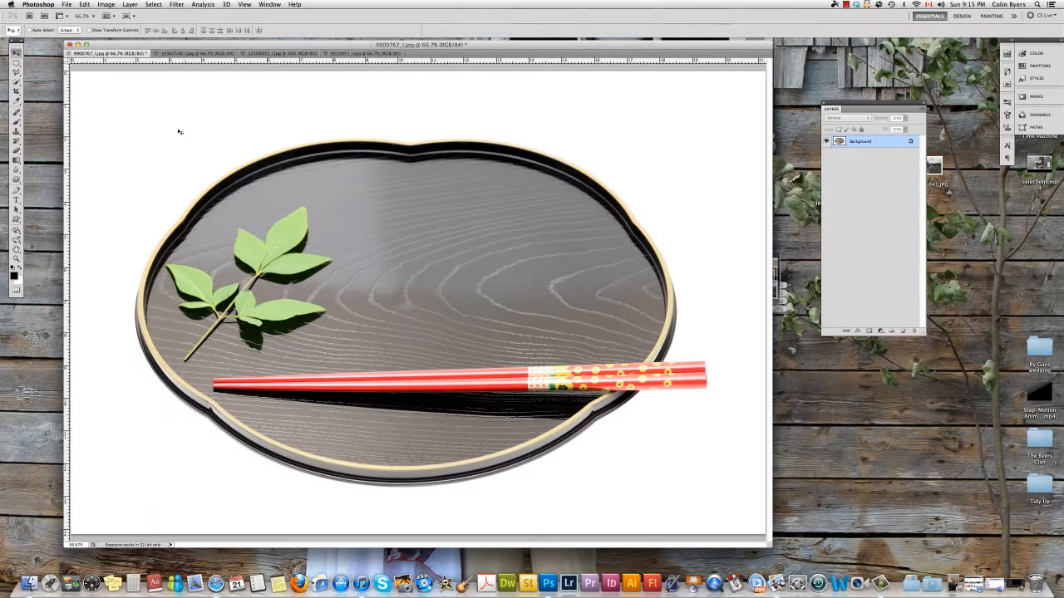
pyautogui.press('super+v')
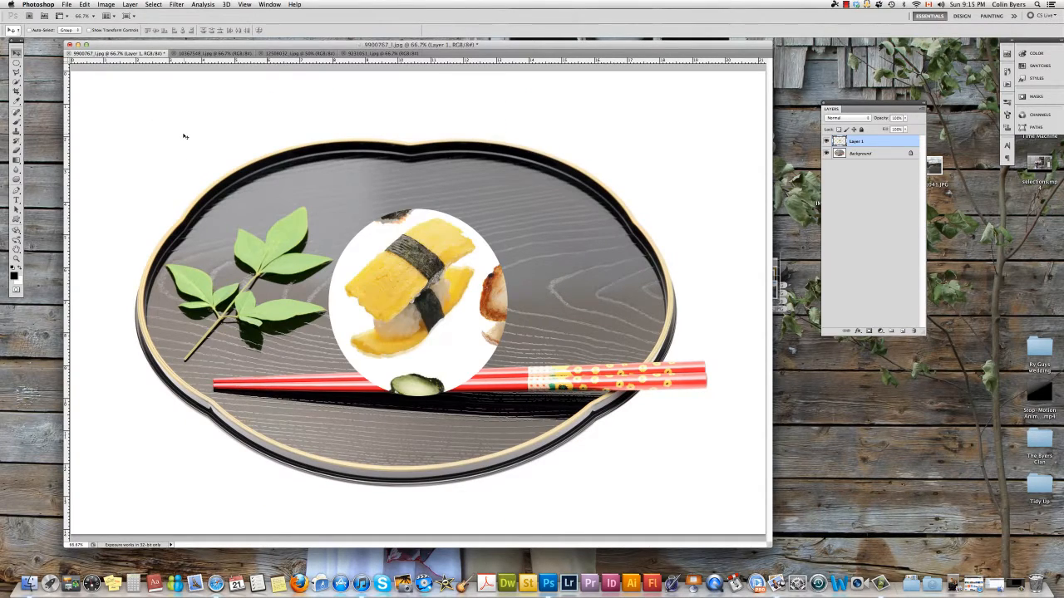
pyautogui.press('super+z')
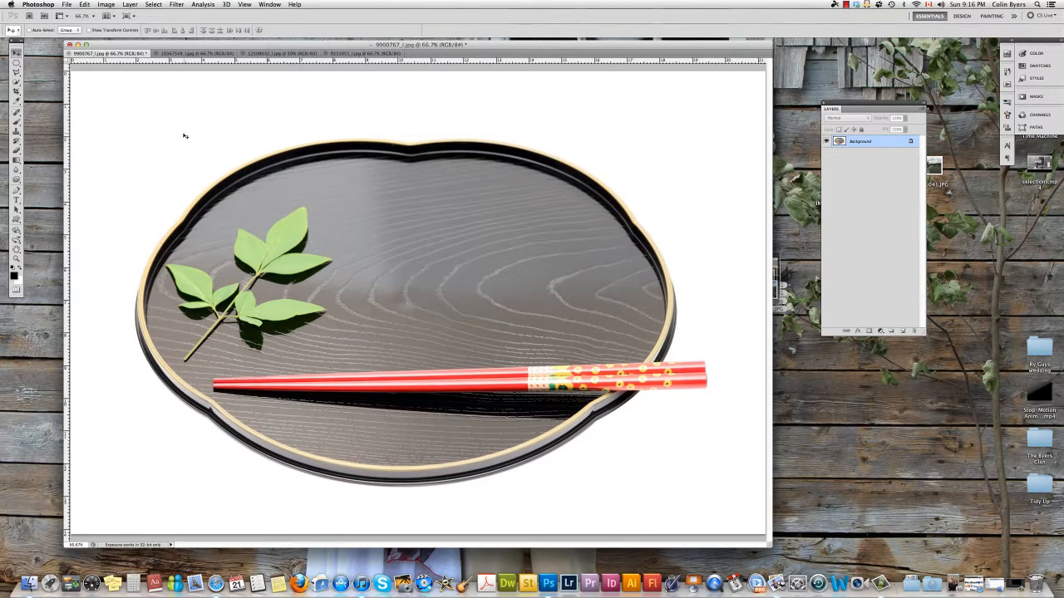
pyautogui.press('super+v')
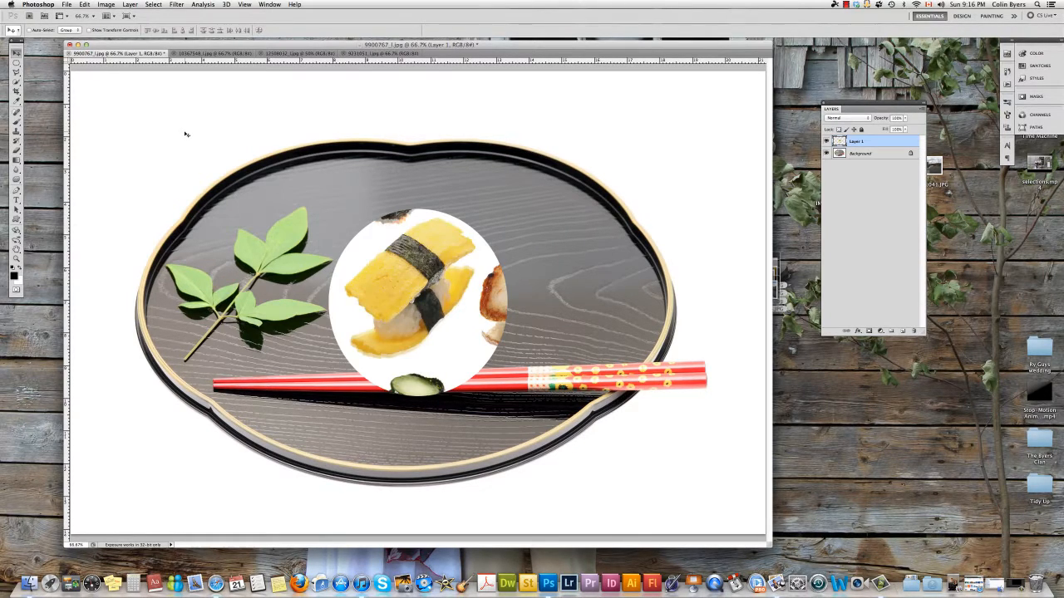
# - Delete a rectangular area from the middle of the pasted sushi layer and deselect
pyautogui.moveTo(16, 62); pyautogui.dragTo(59, 65)
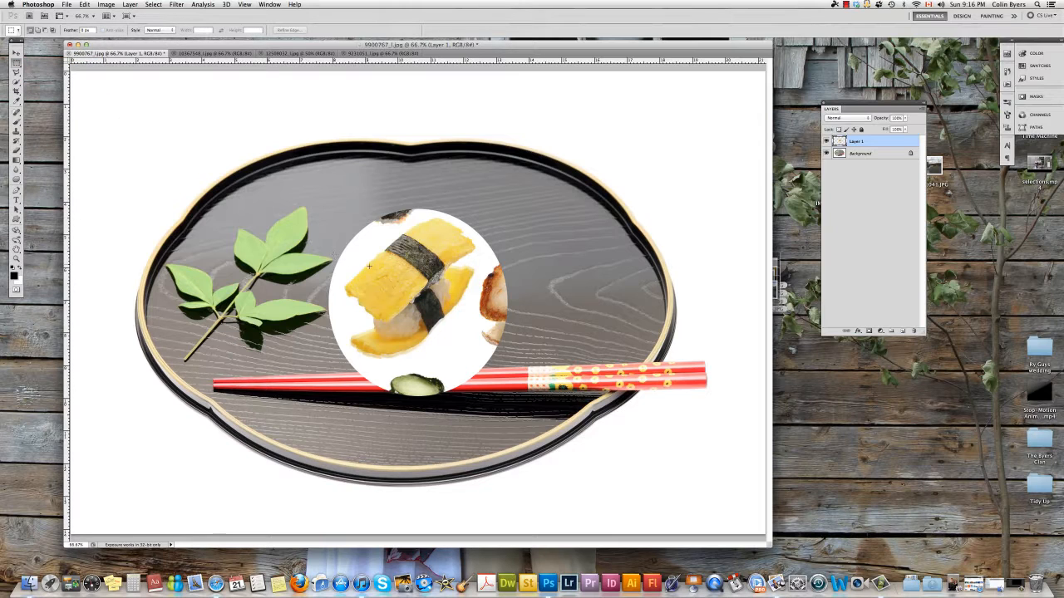
pyautogui.moveTo(363, 264); pyautogui.dragTo(475, 350)
pyautogui.press('Delete')
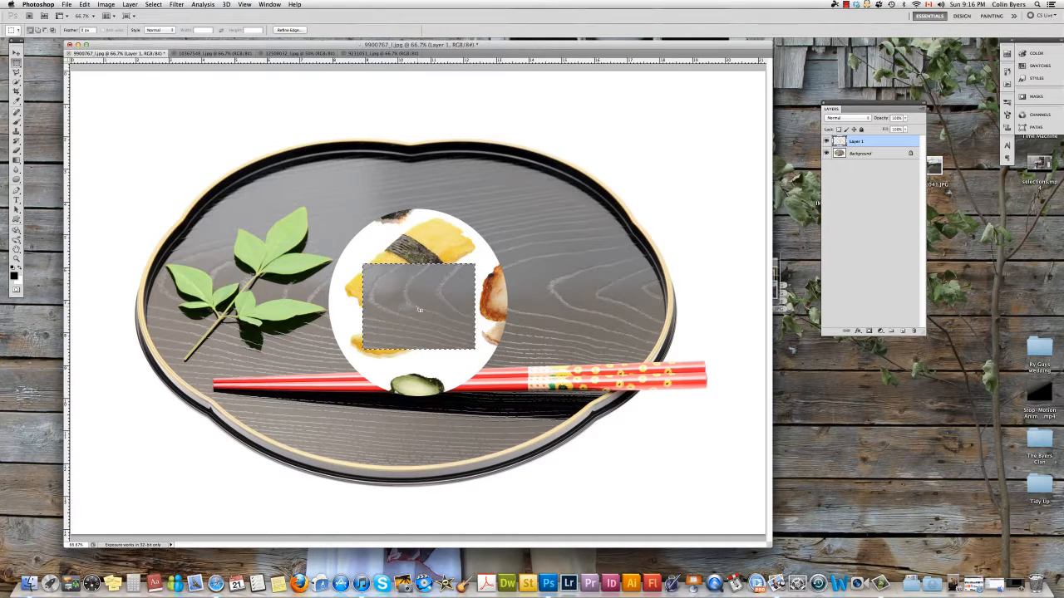
pyautogui.press('super+w')
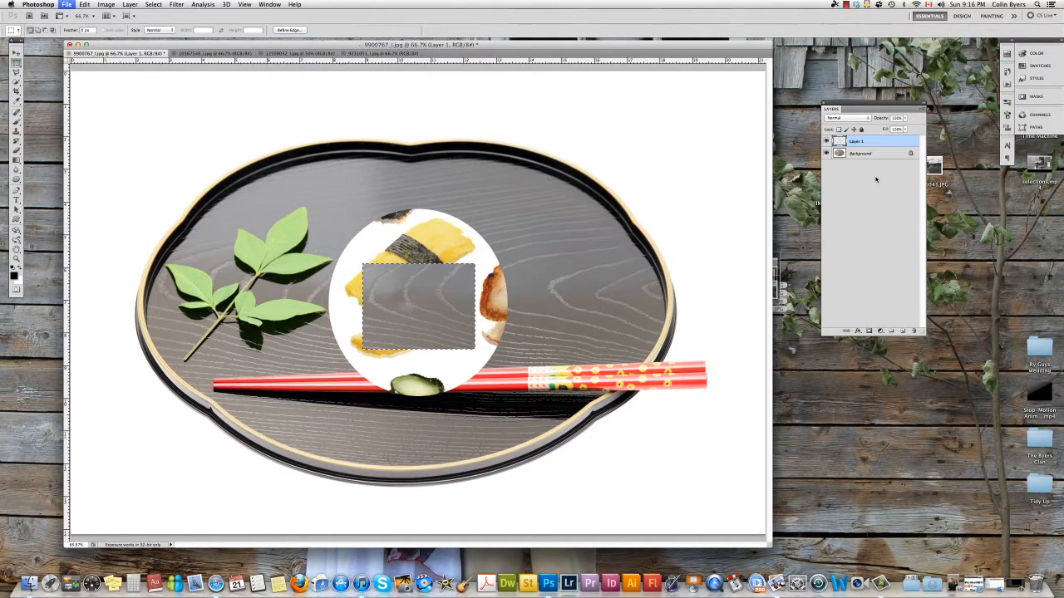
pyautogui.click(670, 345)
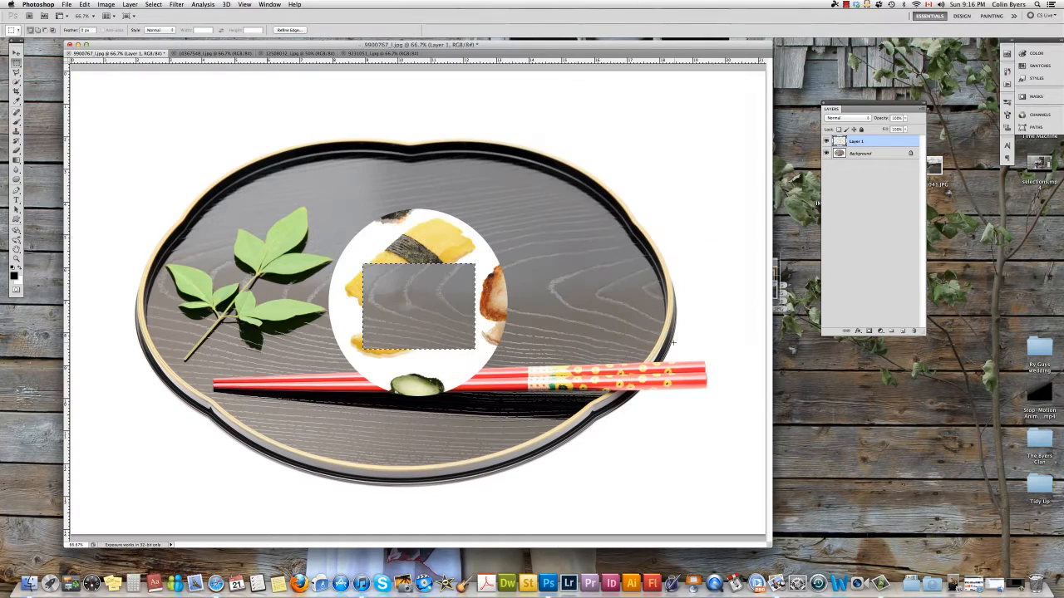
pyautogui.press('super+d')
# - Add a new layer and draw a rectangular selection above the leaf sprig on the tray
pyautogui.click(903, 332)
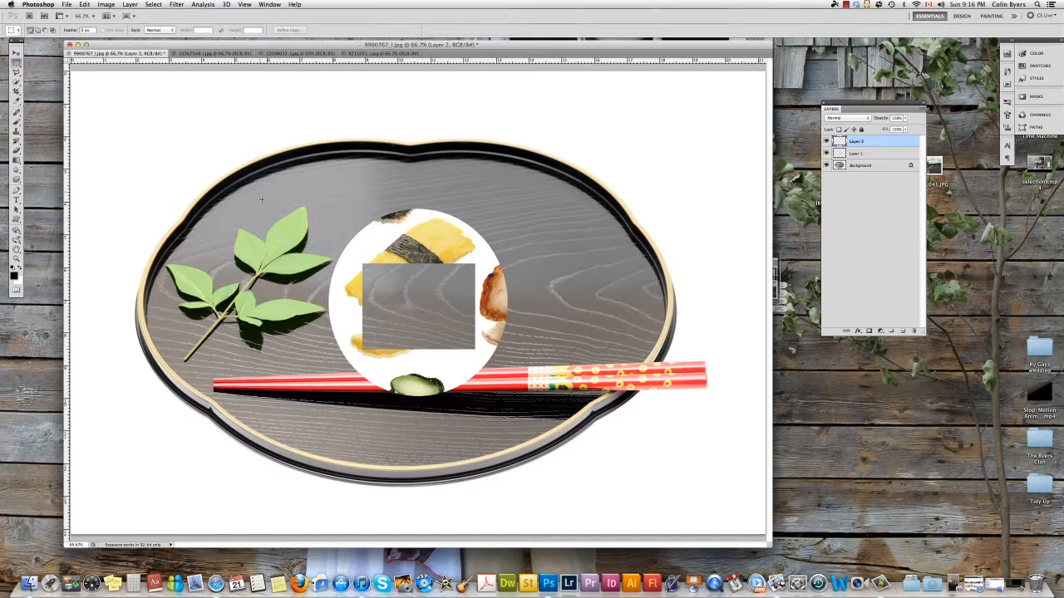
pyautogui.moveTo(337, 254); pyautogui.dragTo(336, 254)
# - Fill the rectangular selection with black using the Paint Bucket, then undo the fill
pyautogui.moveTo(16, 150); pyautogui.dragTo(42, 169)
pyautogui.click(252, 206)
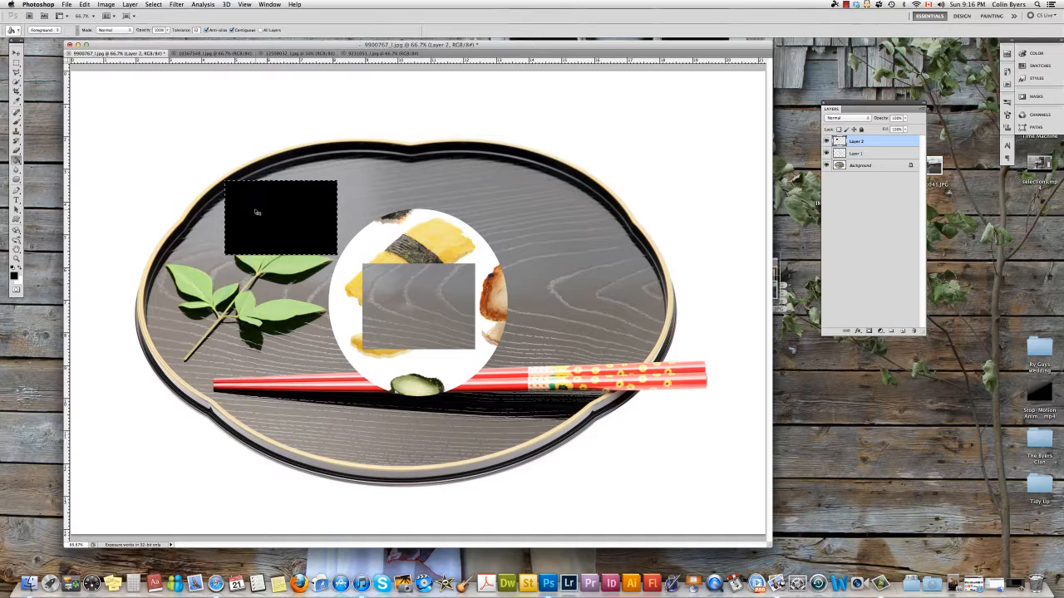
pyautogui.press('super+z')
# - Fill the rectangular selection with a purple-to-orange diagonal gradient and deselect
pyautogui.moveTo(16, 159); pyautogui.dragTo(42, 158)
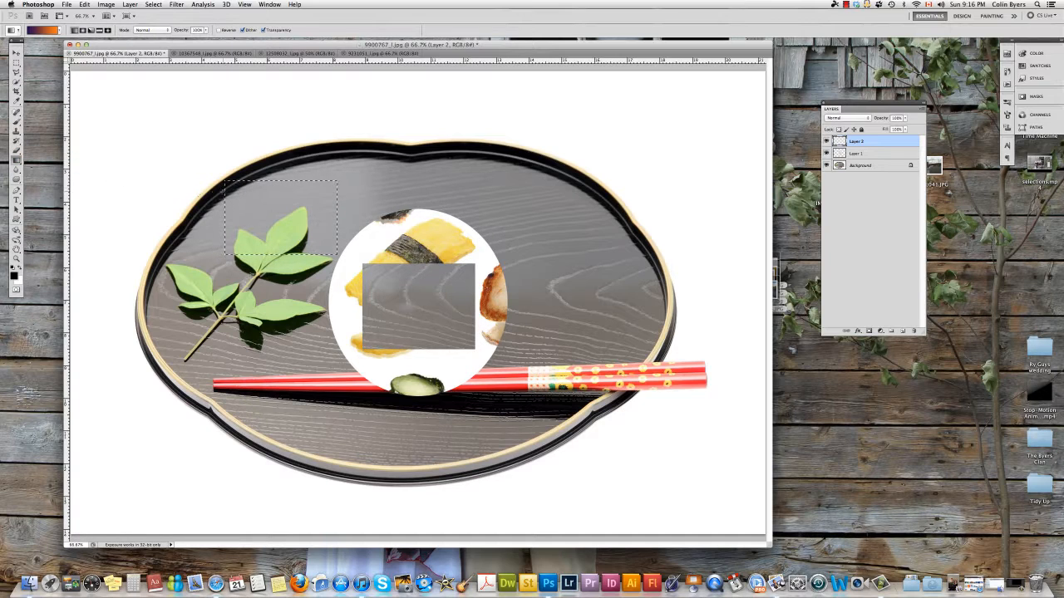
pyautogui.moveTo(228, 186); pyautogui.dragTo(326, 252)
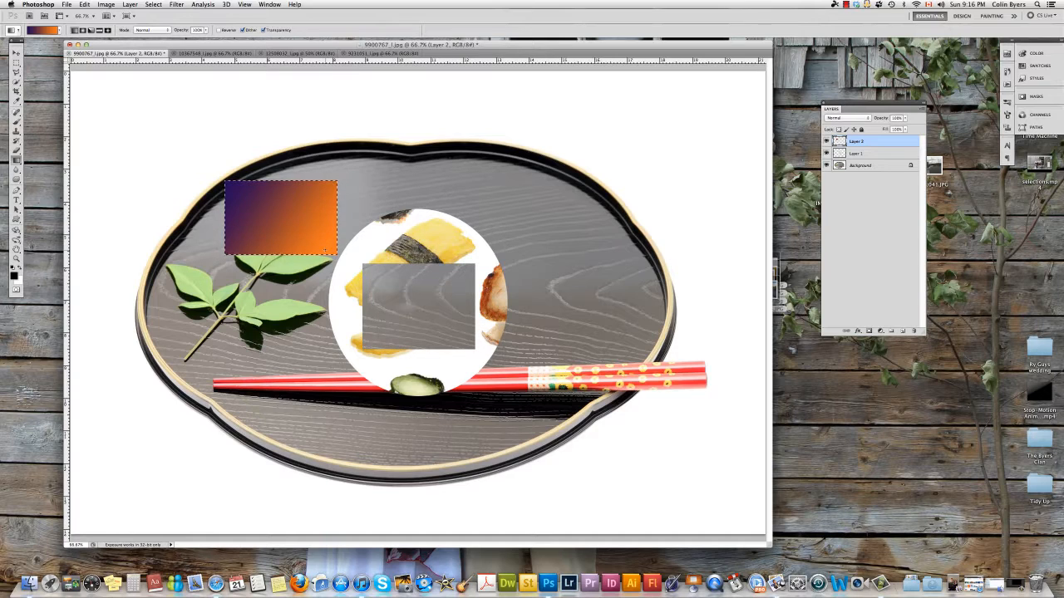
pyautogui.press('super+d')
# - Delete both added layers from the tray image
pyautogui.press('BackSpace')
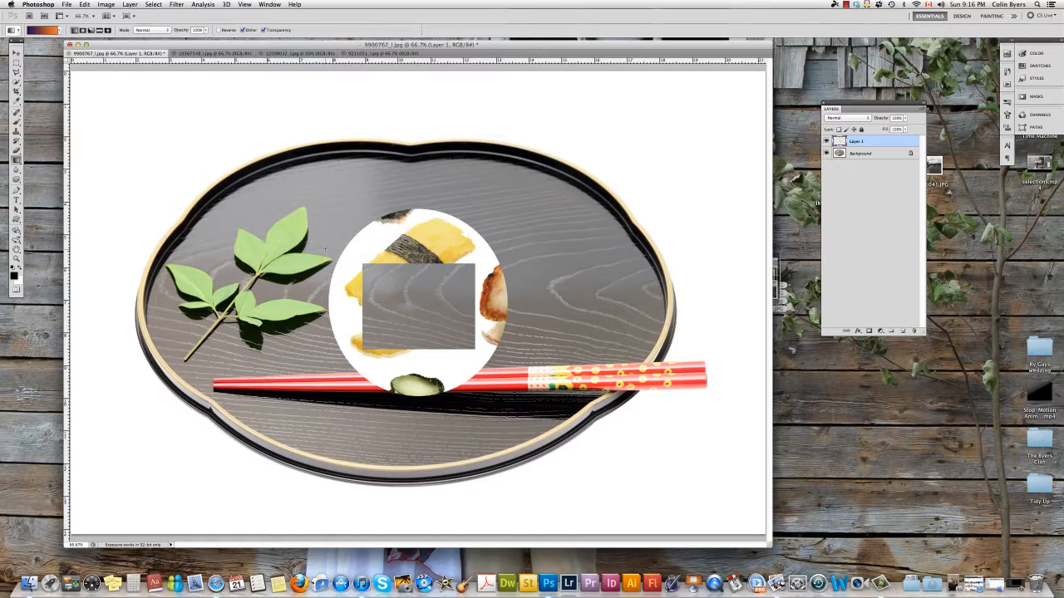
pyautogui.press('BackSpace')
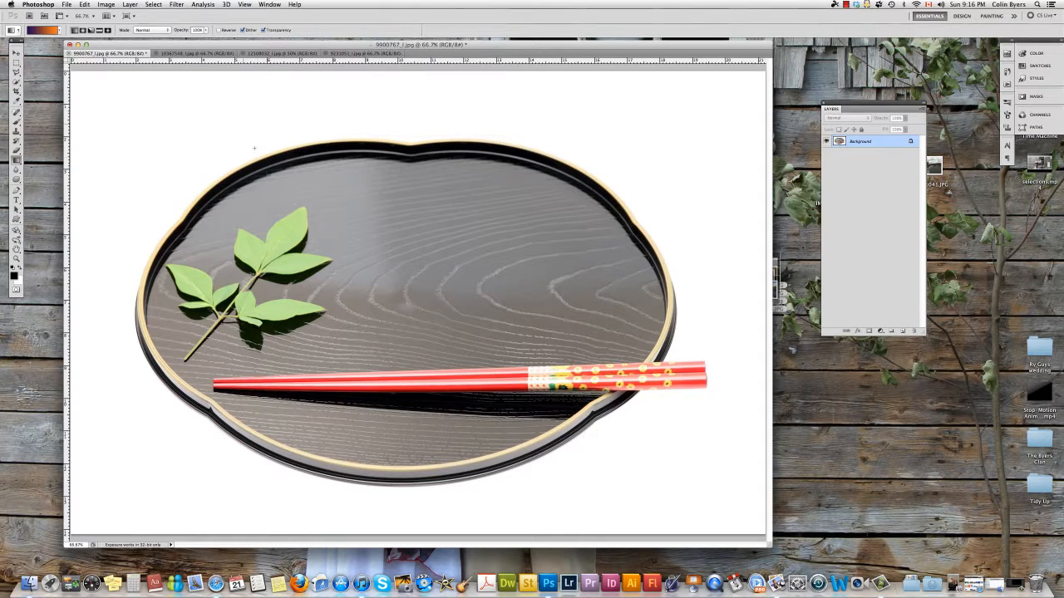
# - Trace a polygonal lasso selection around the tamago sushi in the sushi image, then deselect it
pyautogui.click(266, 53)
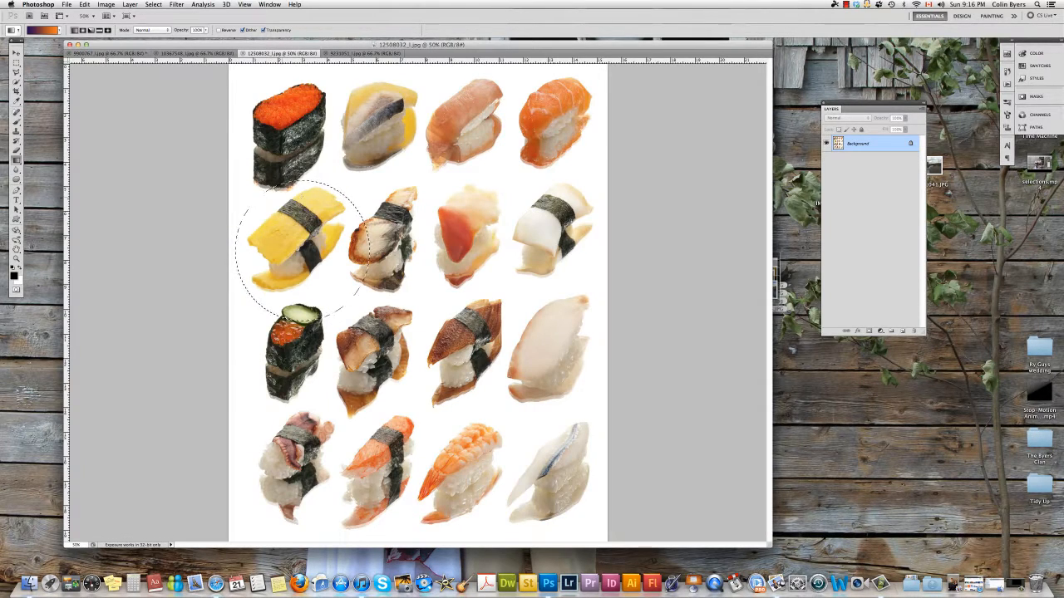
pyautogui.press('super+d')
pyautogui.moveTo(16, 72)
pyautogui.mouseDown()
pyautogui.moveTo(58, 91)
pyautogui.moveTo(60, 79)
pyautogui.mouseUp()
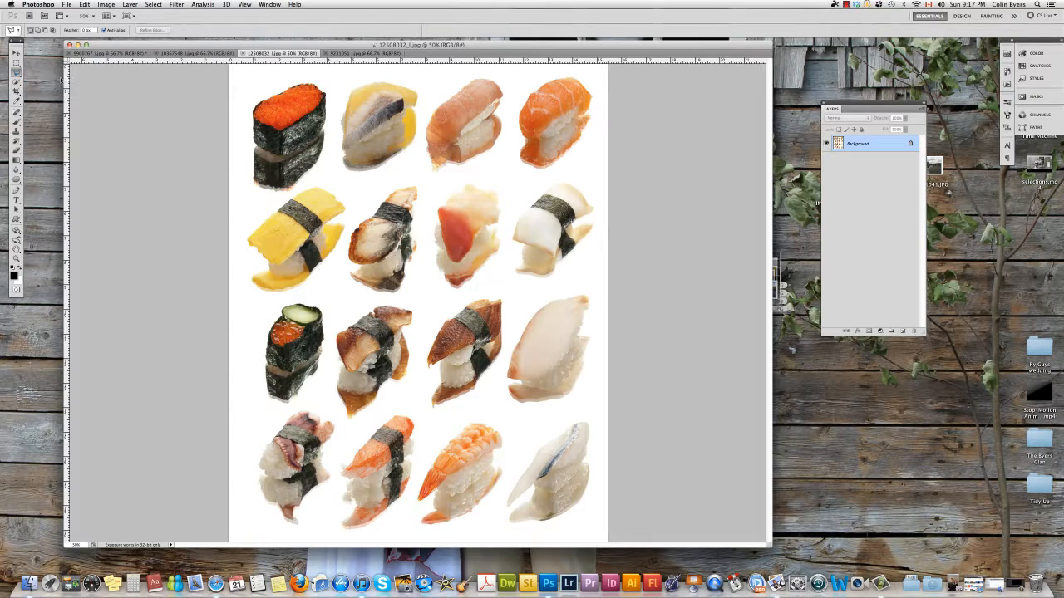
pyautogui.click(246, 232)
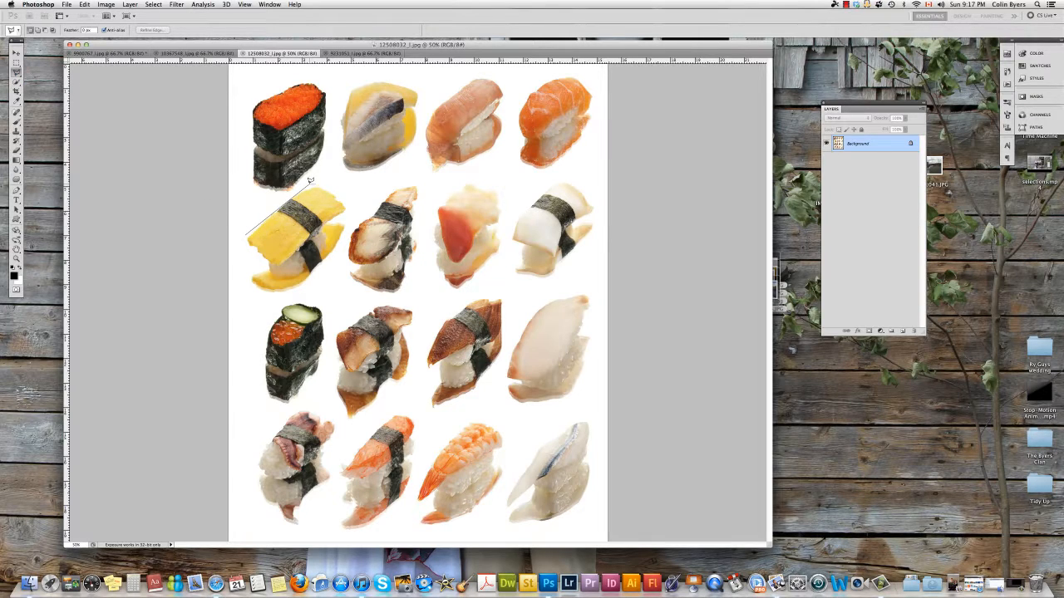
pyautogui.click(309, 182)
pyautogui.click(333, 253)
pyautogui.click(247, 232)
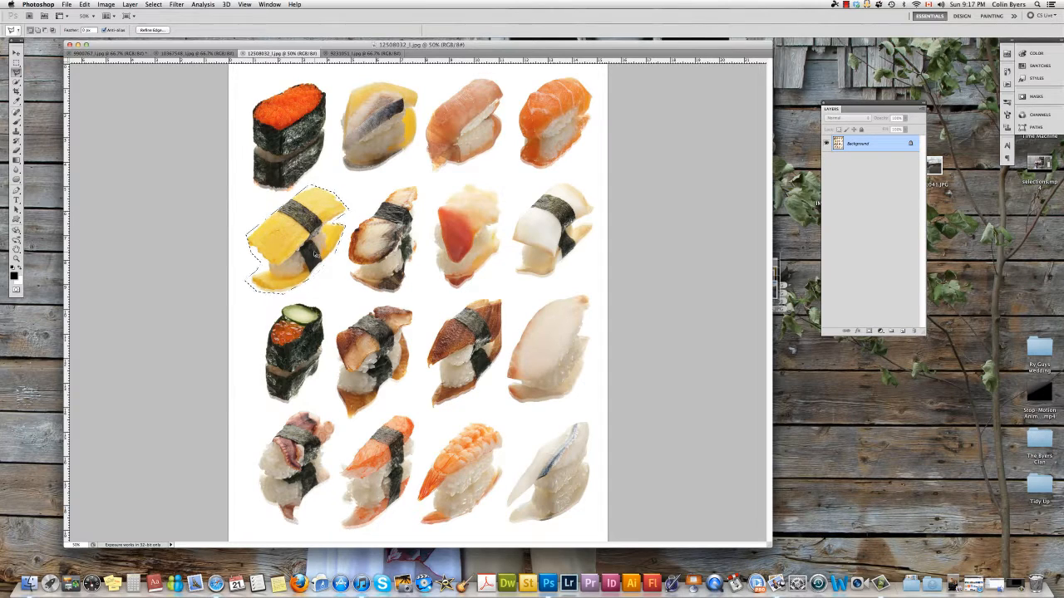
pyautogui.press('super+d')
# - Draw a freehand Lasso selection around the top-left sushi, then deselect it
pyautogui.click(16, 72)
pyautogui.click(38, 73)
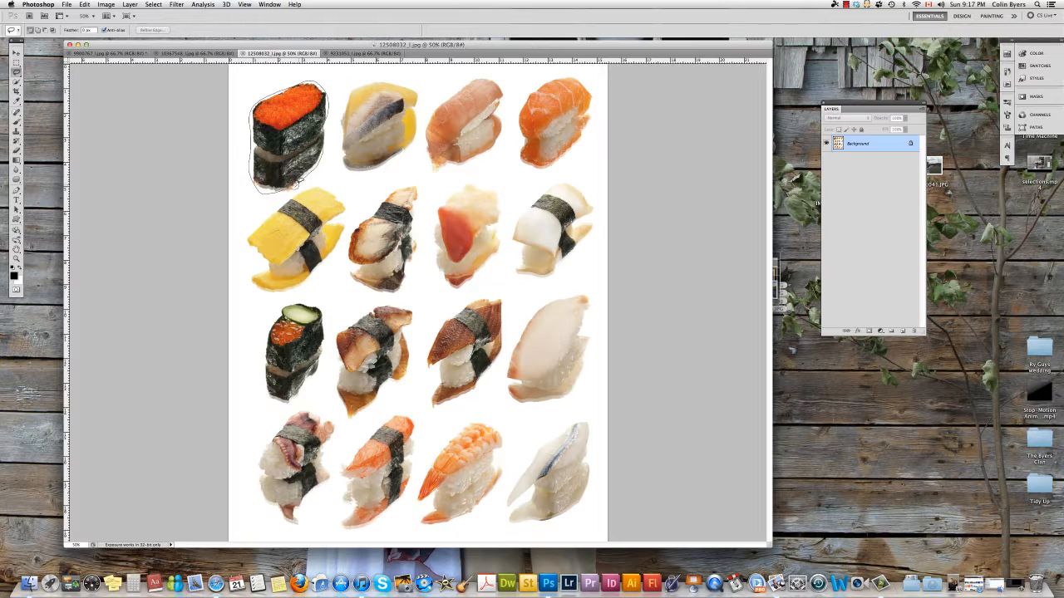
pyautogui.moveTo(298, 178); pyautogui.dragTo(301, 182)
pyautogui.press('super+d')
# - Trace a Magnetic Lasso selection around the top-left gunkan sushi, then deselect it
pyautogui.moveTo(16, 73); pyautogui.dragTo(41, 85)
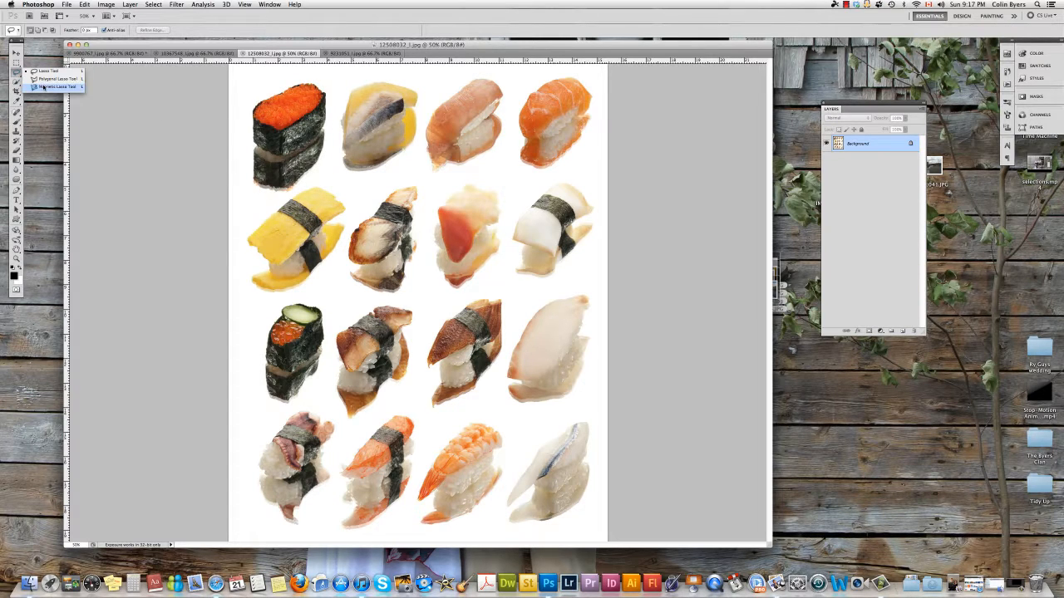
pyautogui.click(44, 86)
pyautogui.click(296, 184)
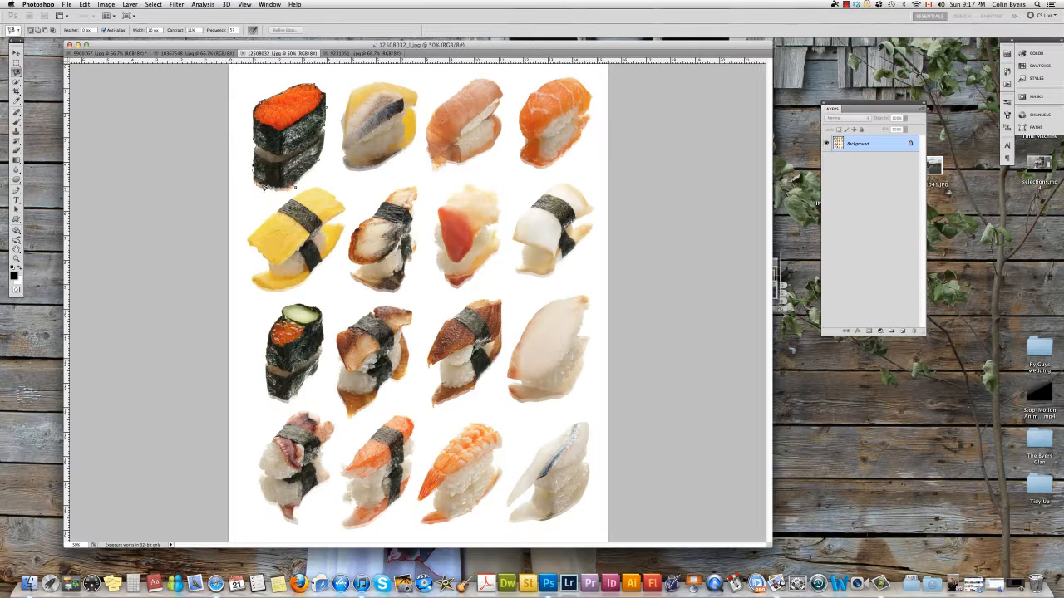
pyautogui.click(296, 184)
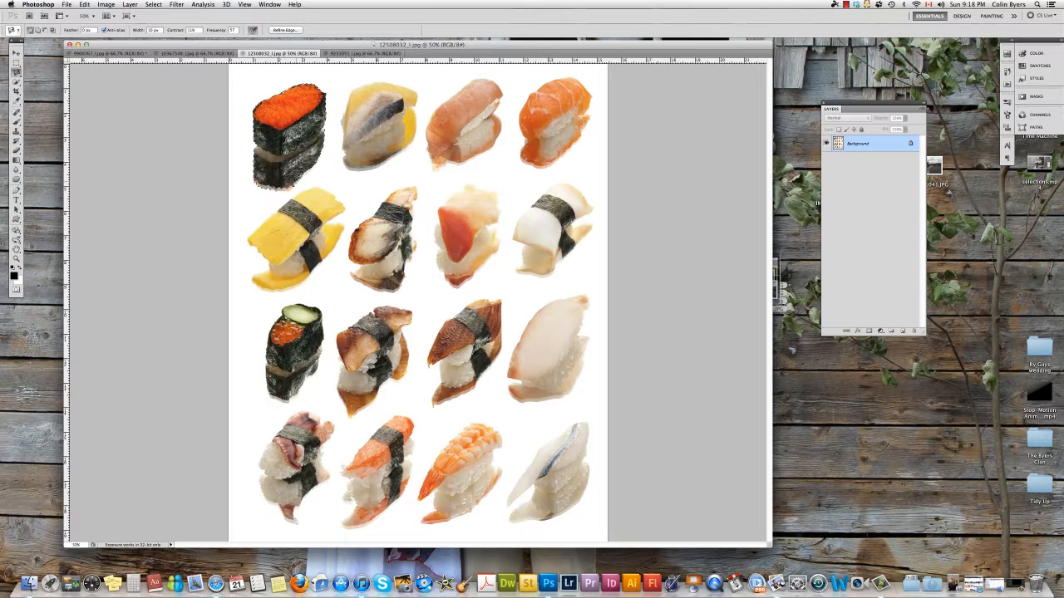
pyautogui.press('super+d')
# - Select the tamago topping with the Magic Wand tool, then deselect it
pyautogui.click(16, 81)
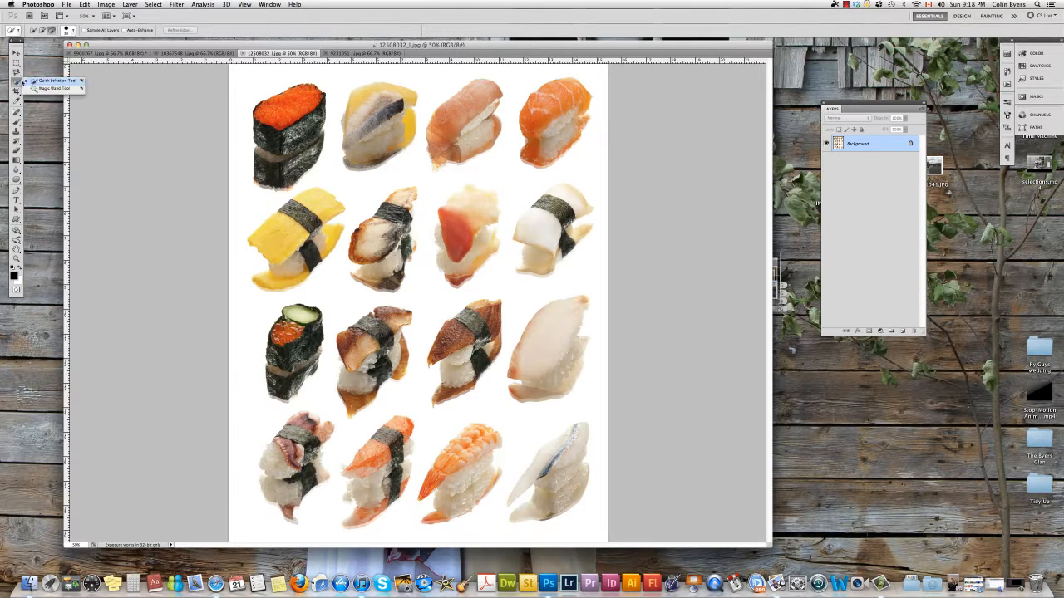
pyautogui.click(42, 89)
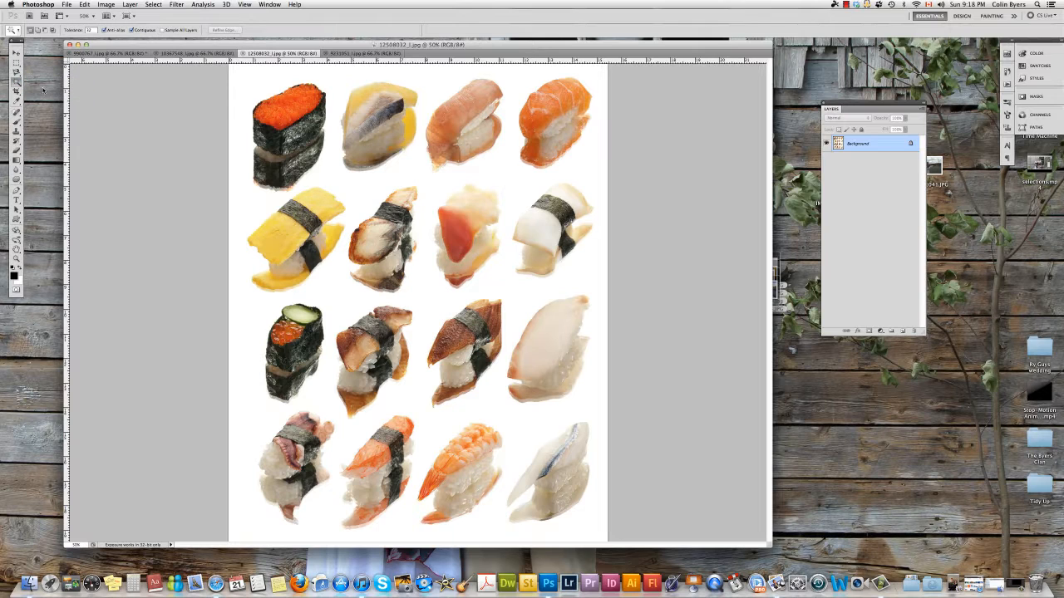
pyautogui.click(274, 242)
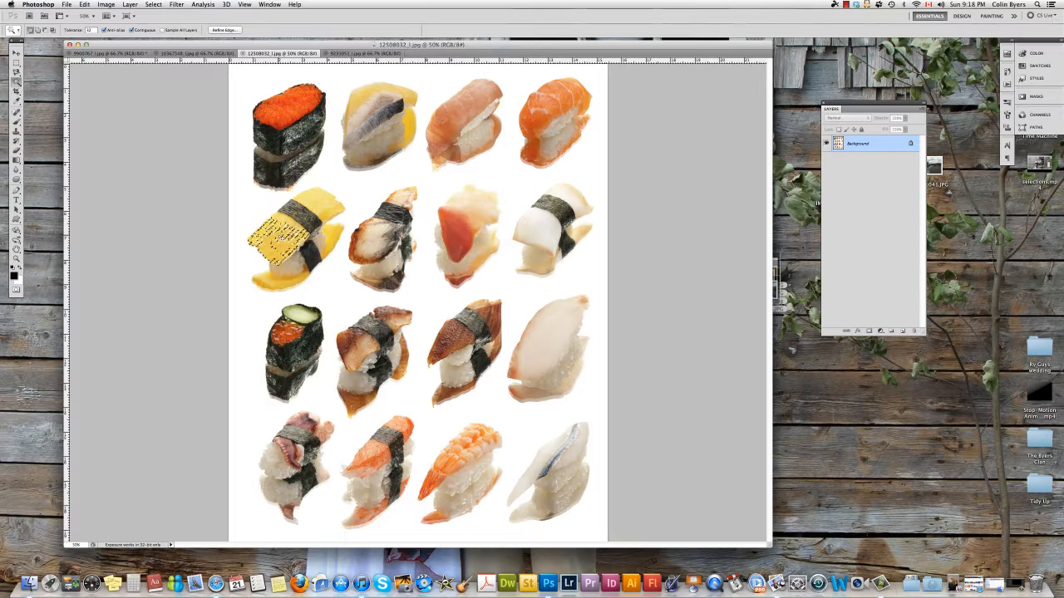
pyautogui.keyDown('shift'); pyautogui.click(272, 240); pyautogui.keyUp('shift')
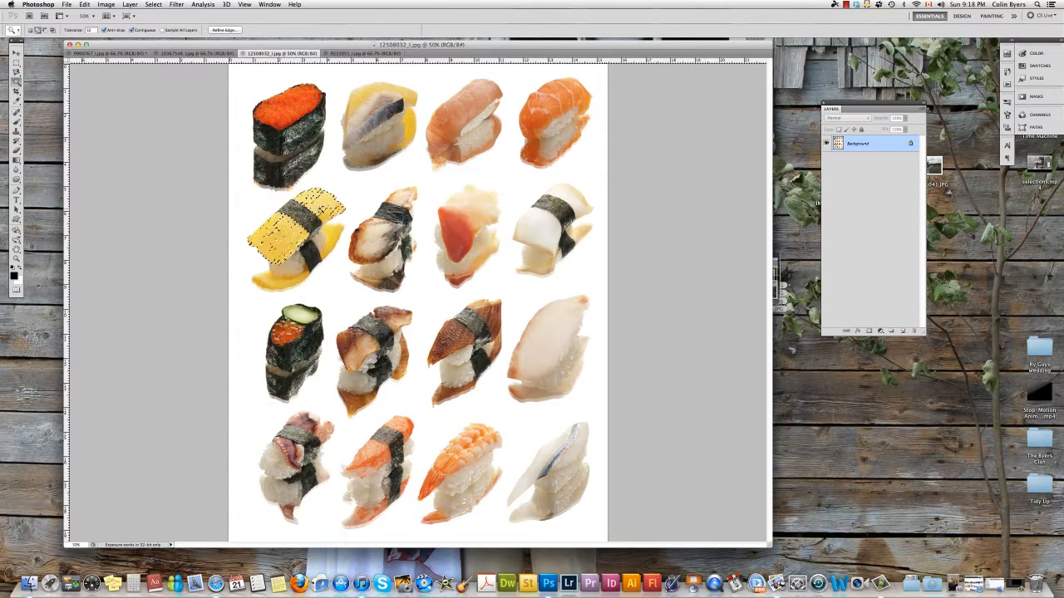
pyautogui.keyDown('shift'); pyautogui.click(322, 205); pyautogui.keyUp('shift')
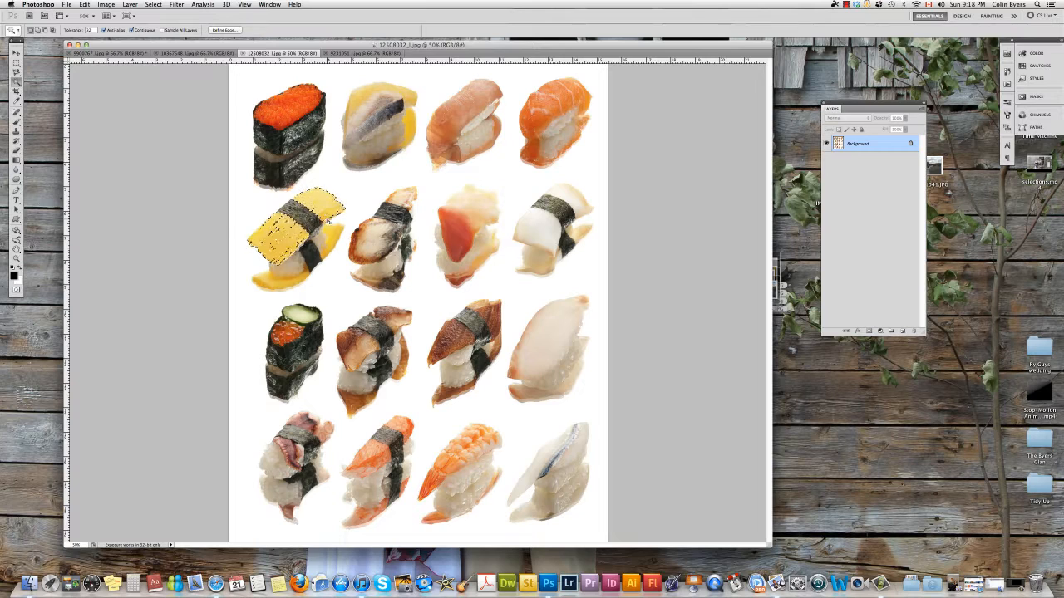
pyautogui.press('super+d')
# - Select the tamago sushi with the Quick Selection tool in new-selection mode, then deselect it
pyautogui.moveTo(16, 87); pyautogui.dragTo(45, 84)
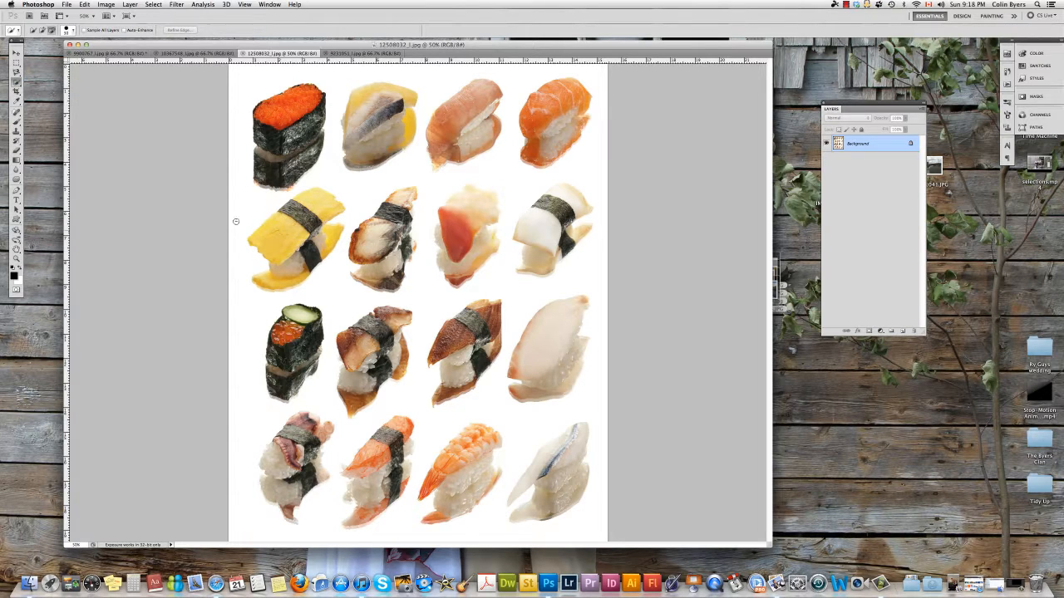
pyautogui.click(33, 30)
pyautogui.moveTo(262, 212)
pyautogui.mouseDown()
pyautogui.moveTo(295, 241)
pyautogui.moveTo(283, 212)
pyautogui.moveTo(316, 212)
pyautogui.moveTo(328, 241)
pyautogui.moveTo(266, 282)
pyautogui.moveTo(304, 270)
pyautogui.mouseUp()
pyautogui.press('super+d')
# - Quick-select the top-left gunkan sushi and grow the selection
pyautogui.moveTo(279, 131)
pyautogui.mouseDown()
pyautogui.moveTo(296, 100)
pyautogui.moveTo(271, 175)
pyautogui.mouseUp()
pyautogui.click(153, 4)
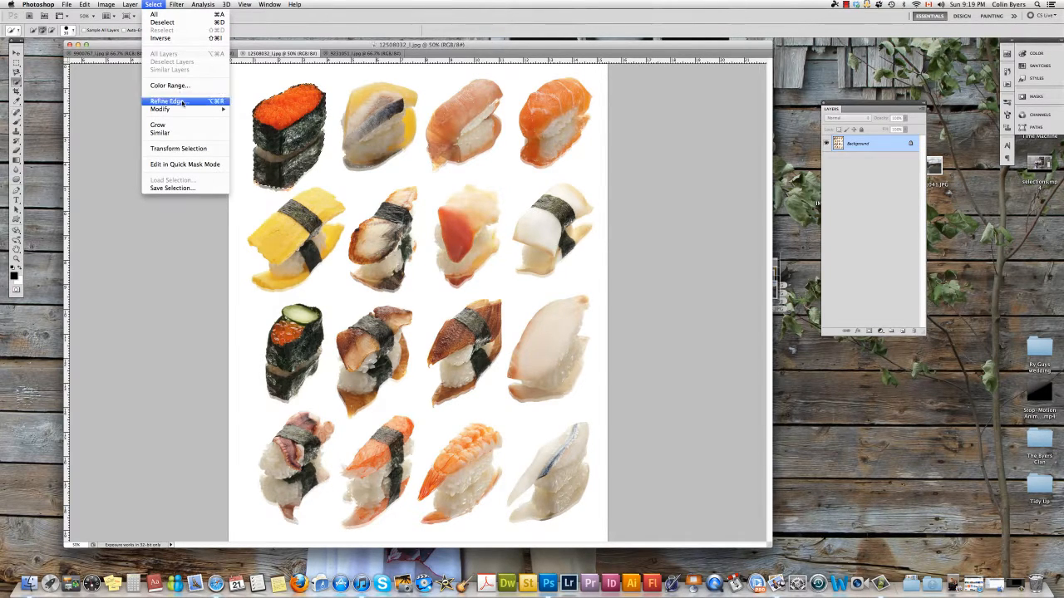
pyautogui.moveTo(183, 110)
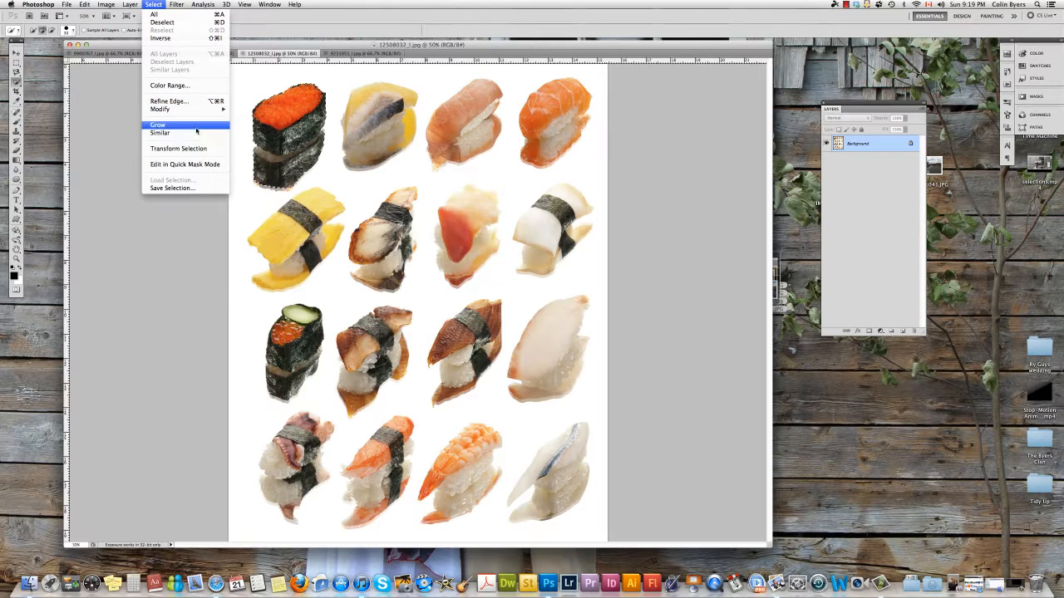
pyautogui.click(194, 125)
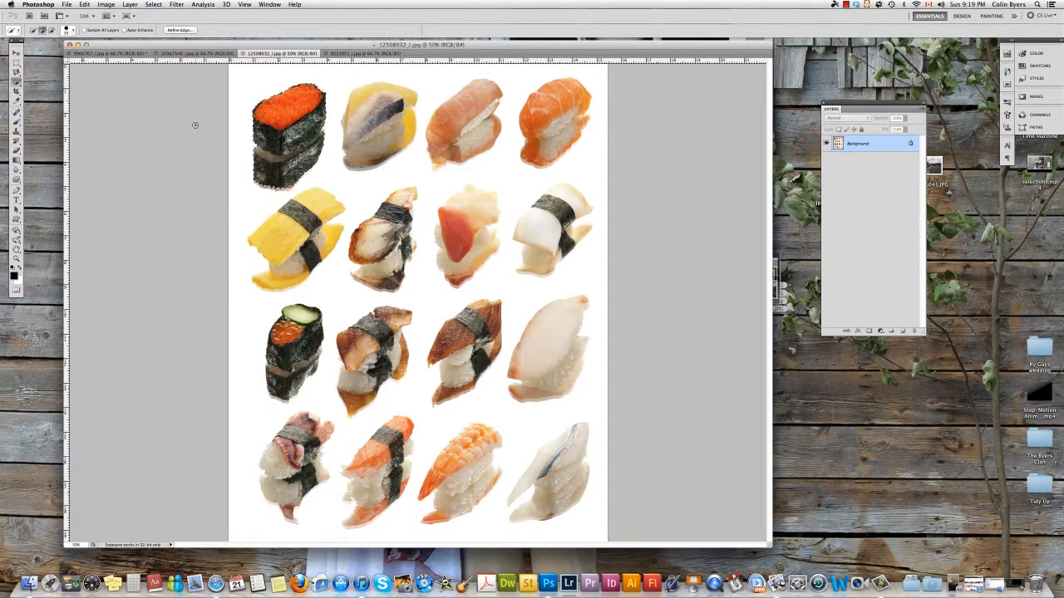
# - Grow the gunkan selection again and switch to Quick Mask mode
pyautogui.click(156, 5)
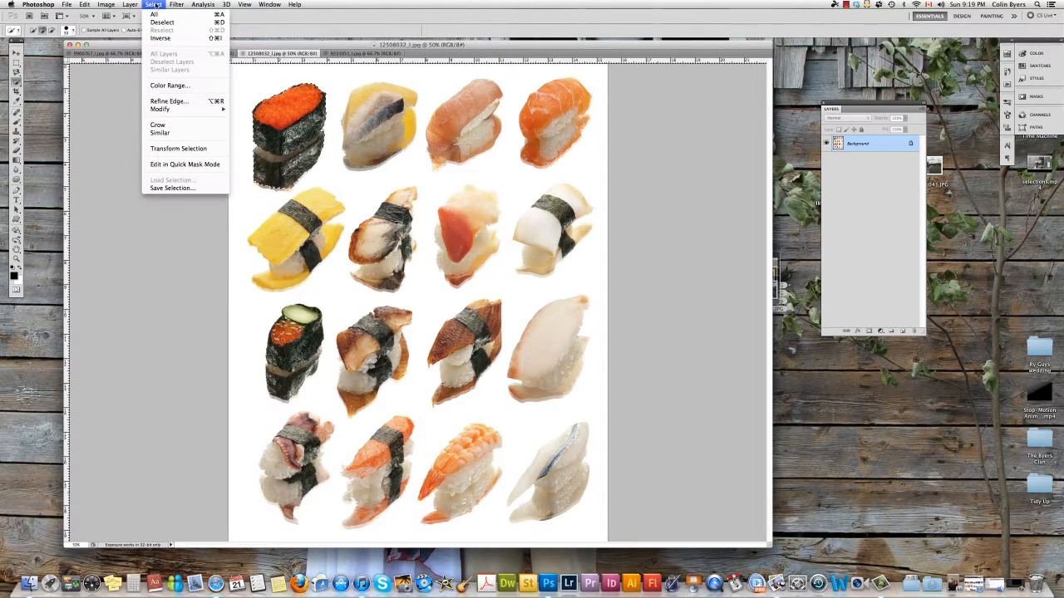
pyautogui.click(181, 124)
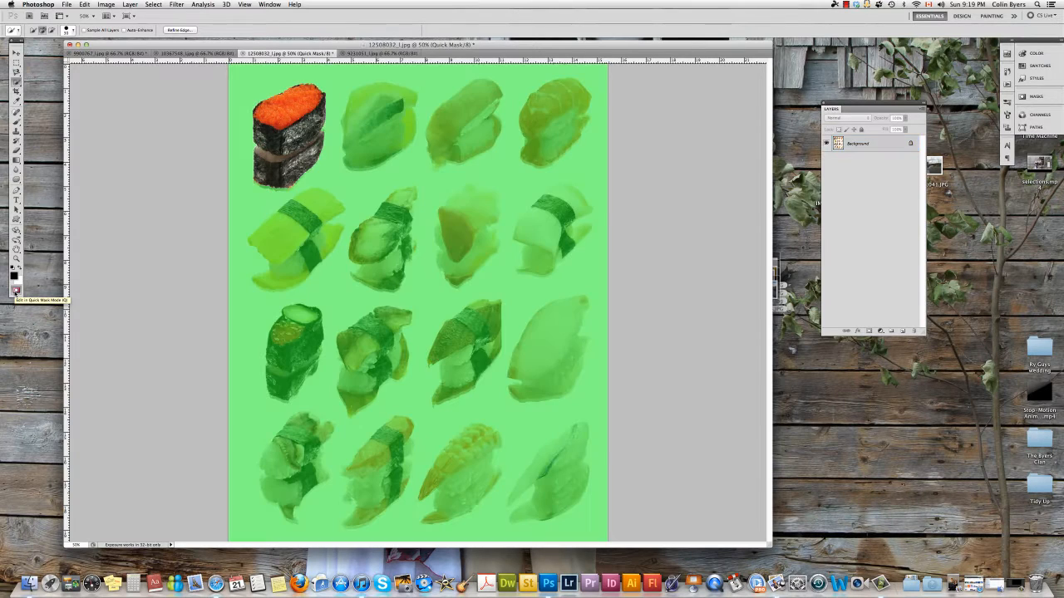
pyautogui.click(15, 291)
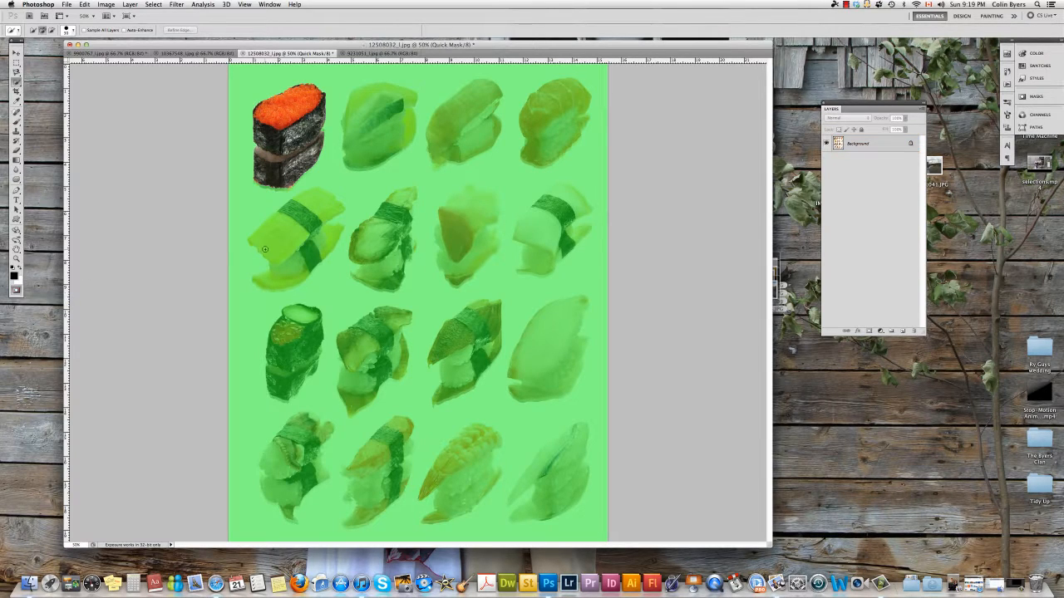
# - Paint the Quick Mask along the gunkan's lower edge with the brush, undoing one stroke
pyautogui.click(15, 121)
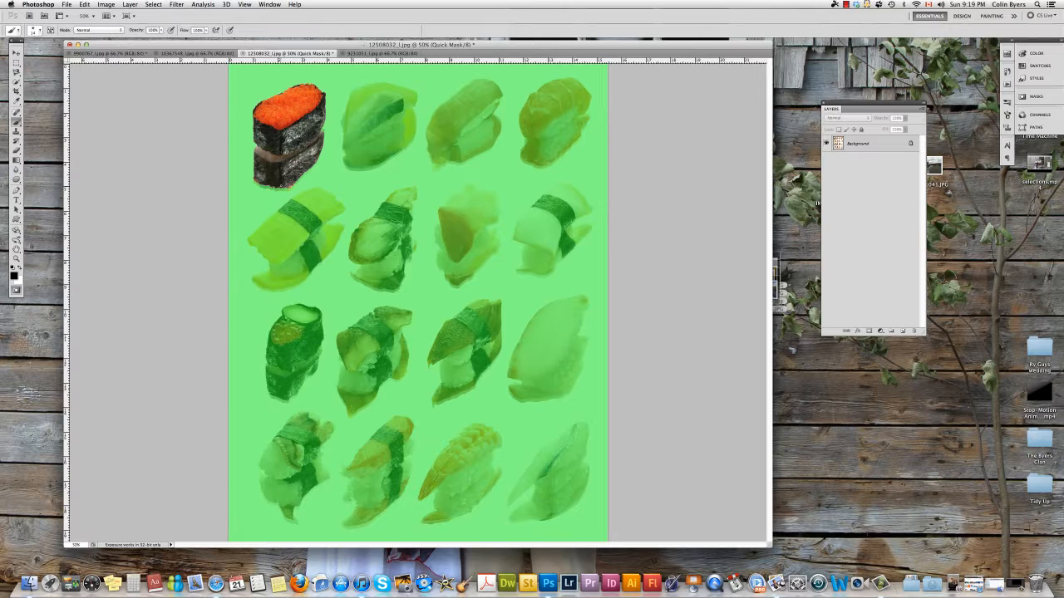
pyautogui.click(16, 152)
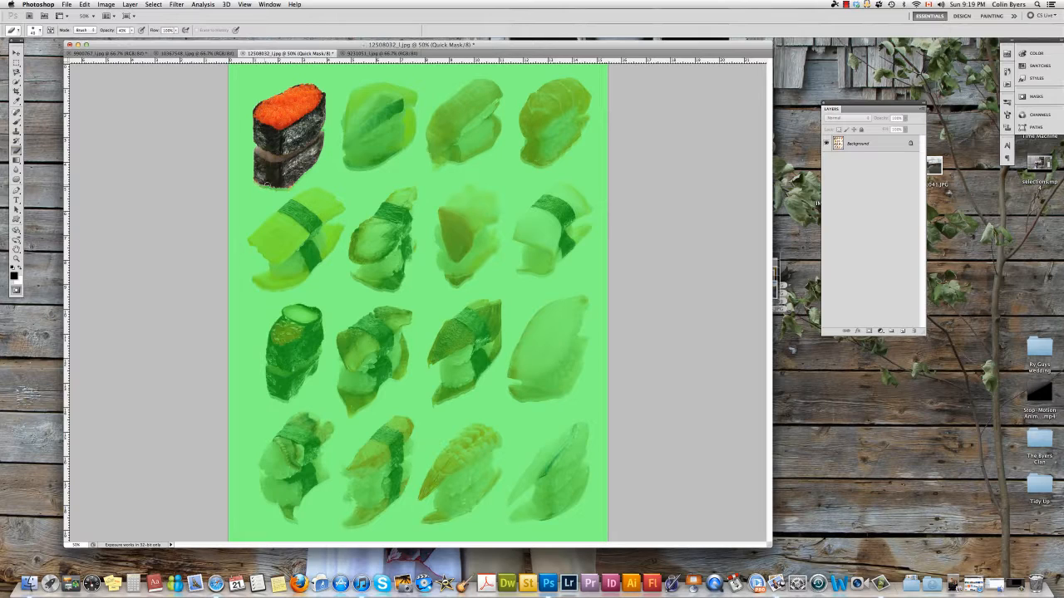
pyautogui.click(16, 123)
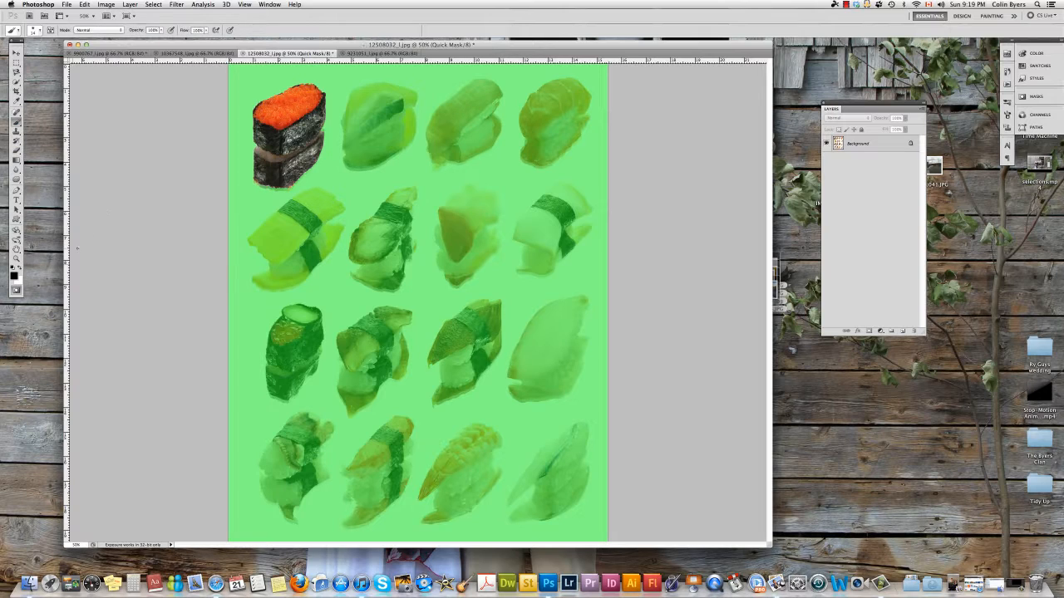
pyautogui.click(19, 266)
pyautogui.moveTo(266, 187); pyautogui.dragTo(299, 177)
pyautogui.press('x')
pyautogui.moveTo(259, 191); pyautogui.dragTo(263, 186)
pyautogui.press('super+z')
pyautogui.click(20, 268)
pyautogui.click(16, 150)
# - Exit Quick Mask mode and move the selected gunkan sushi onto the tray image
pyautogui.click(16, 289)
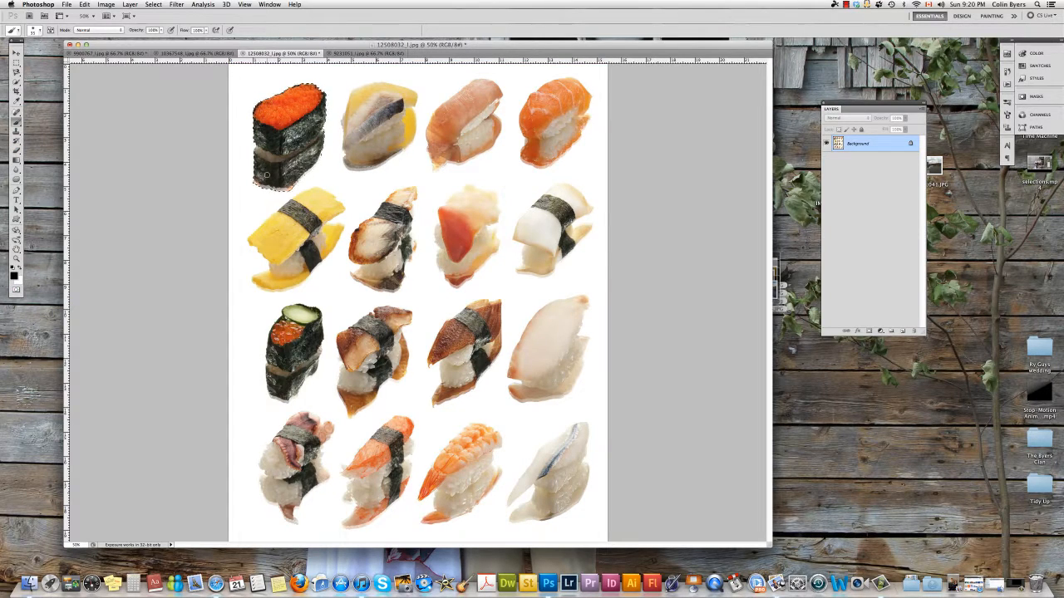
pyautogui.press('v')
pyautogui.moveTo(252, 160)
pyautogui.mouseDown()
pyautogui.moveTo(114, 55)
pyautogui.moveTo(386, 250)
pyautogui.moveTo(374, 284)
pyautogui.mouseUp()
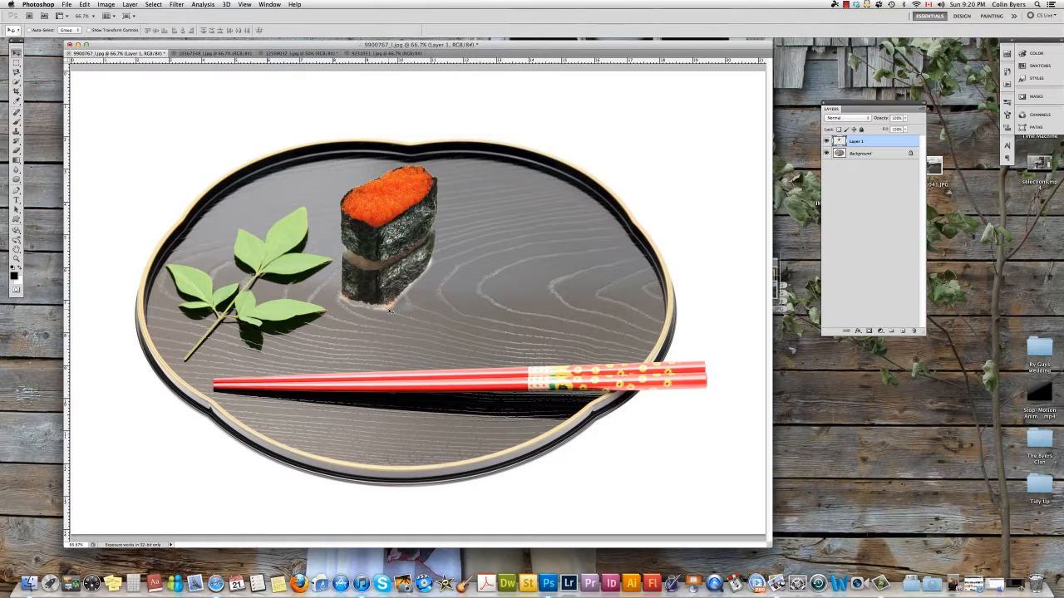
# - Tone the area under the sushi with a smaller Midtones toning brush on Layer 1 and the Background, reselecting Layer 1
pyautogui.click(18, 180)
pyautogui.click(40, 186)
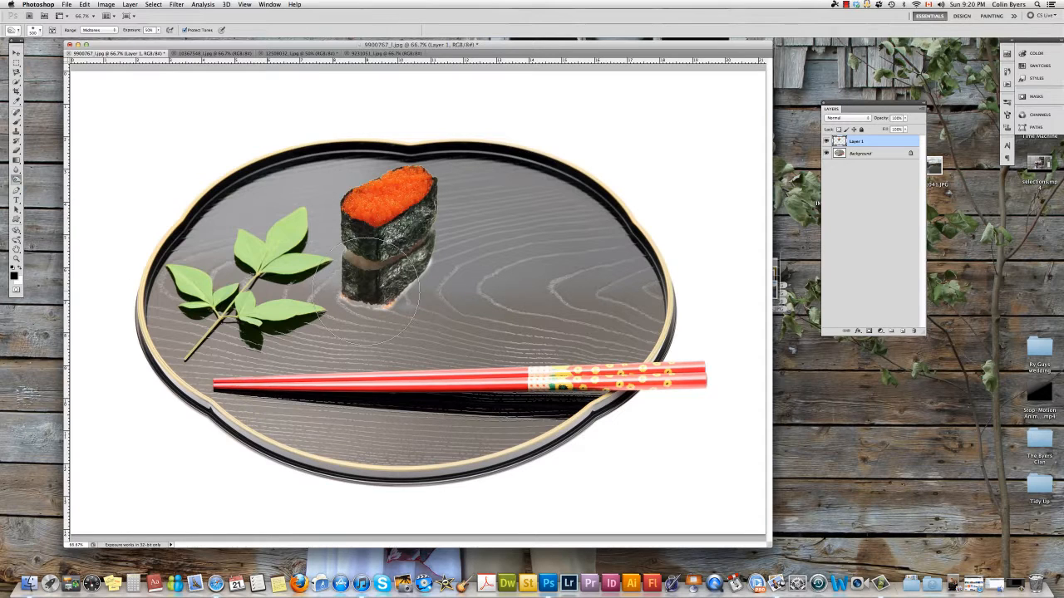
pyautogui.press('[')
pyautogui.press('[')
pyautogui.press('[')
pyautogui.press('[')
pyautogui.press('[')
pyautogui.press('[')
pyautogui.press('[')
pyautogui.moveTo(348, 304)
pyautogui.mouseDown()
pyautogui.moveTo(380, 306)
pyautogui.moveTo(429, 269)
pyautogui.moveTo(395, 304)
pyautogui.moveTo(430, 266)
pyautogui.moveTo(404, 298)
pyautogui.moveTo(374, 310)
pyautogui.moveTo(349, 299)
pyautogui.mouseUp()
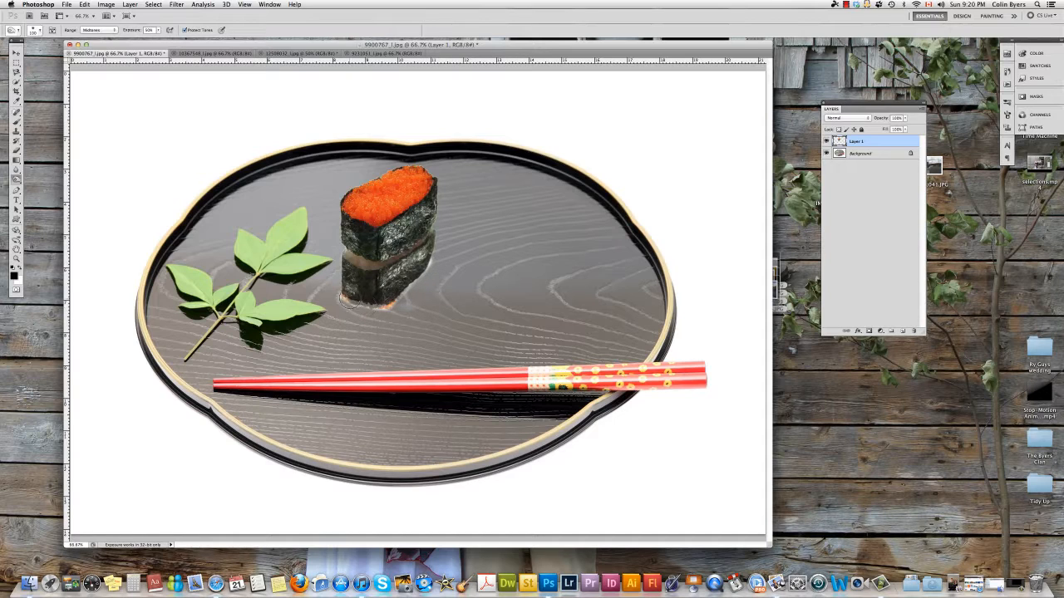
pyautogui.click(874, 153)
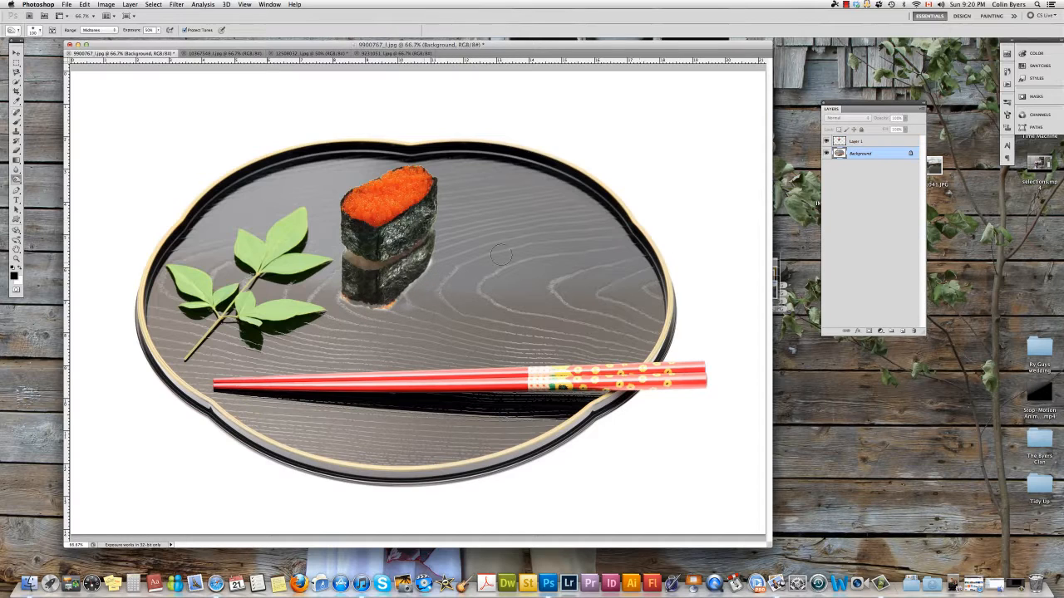
pyautogui.moveTo(435, 259)
pyautogui.mouseDown()
pyautogui.moveTo(410, 292)
pyautogui.moveTo(350, 300)
pyautogui.mouseUp()
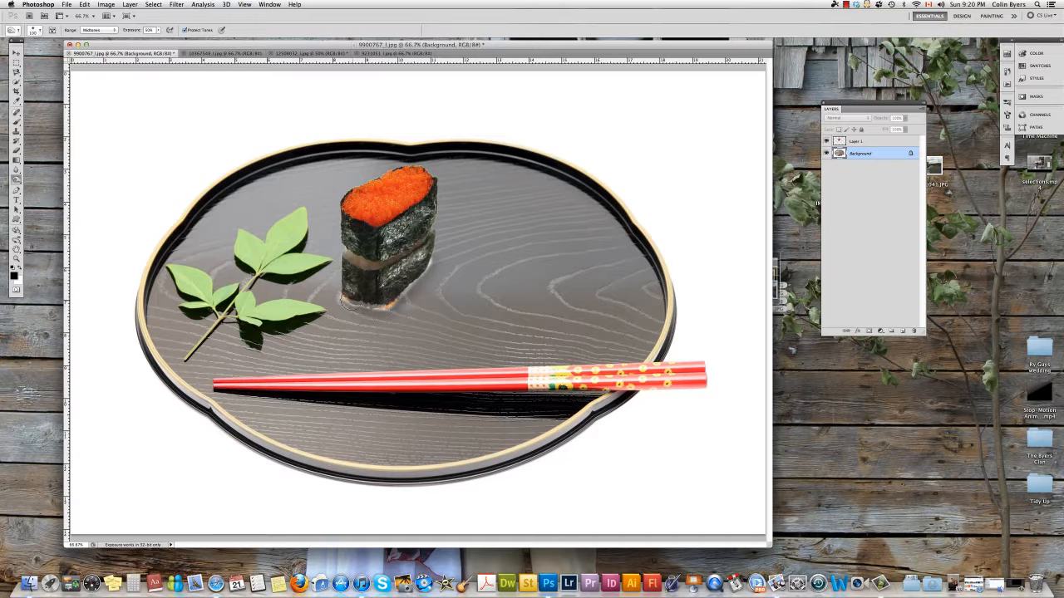
pyautogui.click(879, 145)
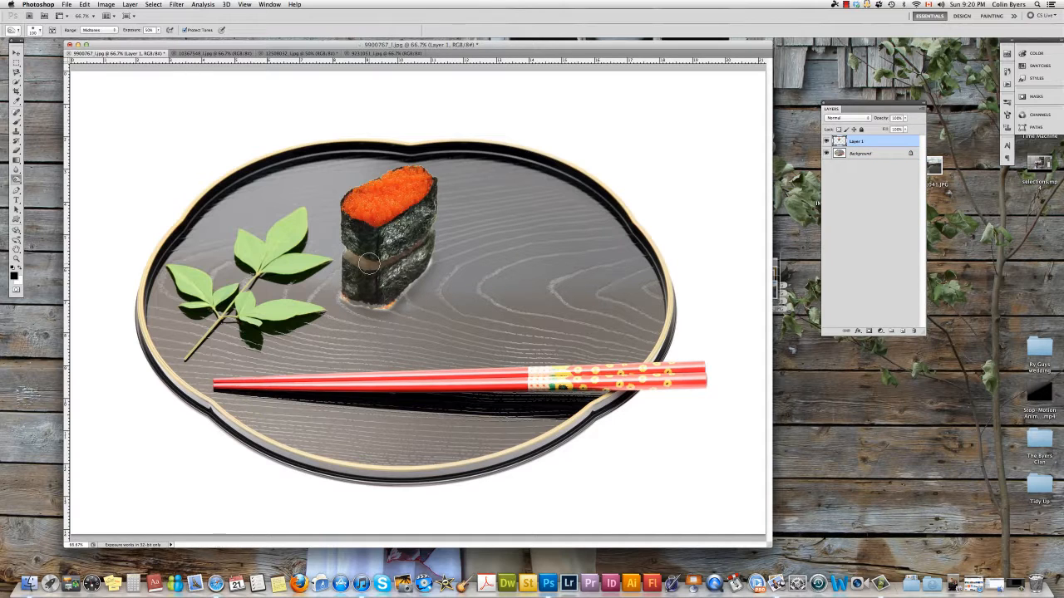
# - Erase the orange fringe along the sushi's lower edge with a smaller Eraser brush
pyautogui.press('super+equal')
pyautogui.press('super+equal')
pyautogui.press('super+equal')
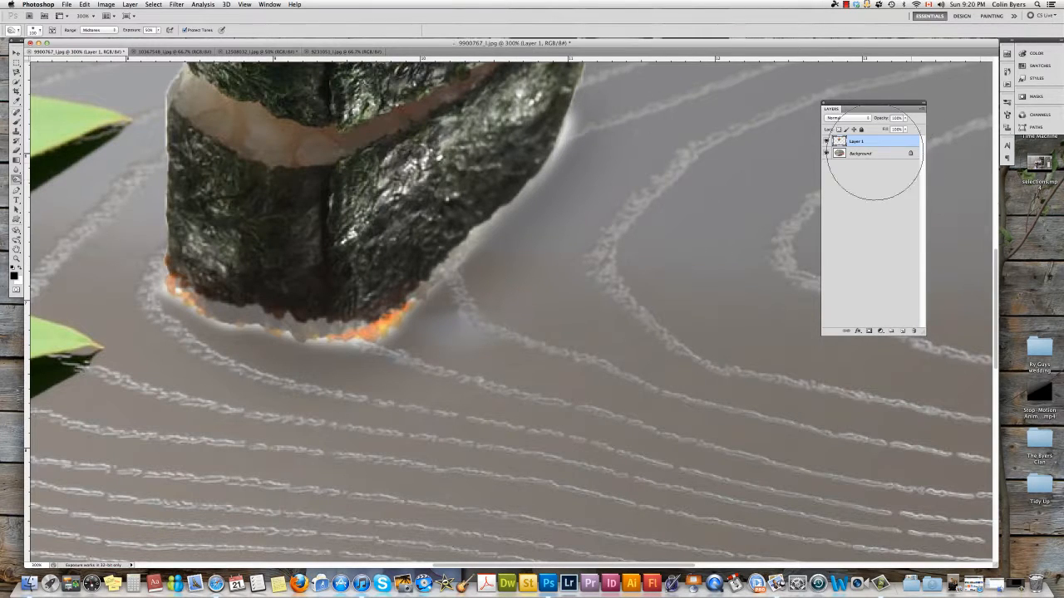
pyautogui.press('e')
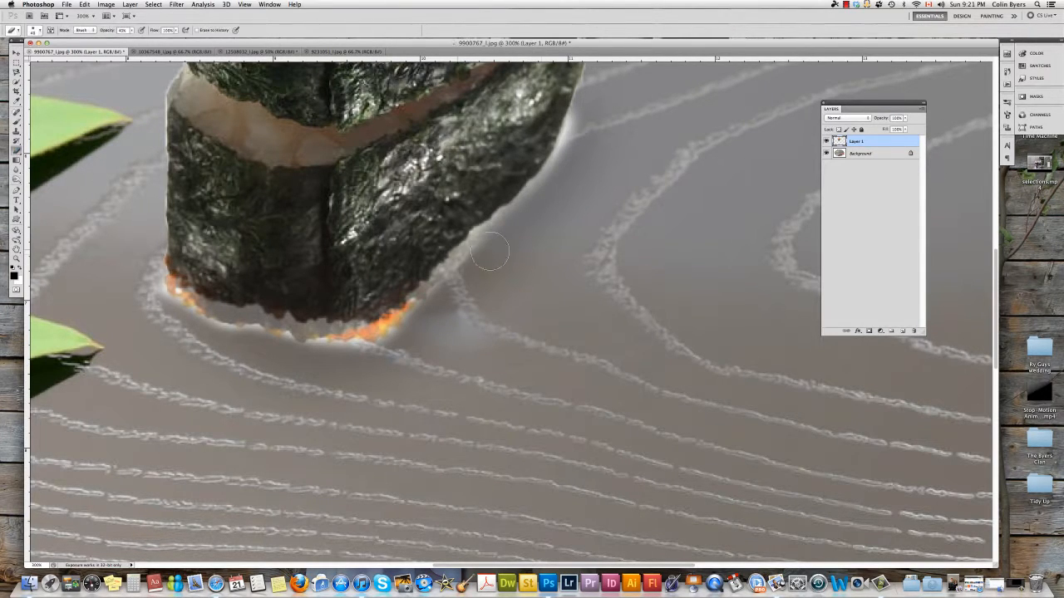
pyautogui.press('[')
pyautogui.press('[')
pyautogui.moveTo(470, 244)
pyautogui.mouseDown()
pyautogui.moveTo(538, 186)
pyautogui.moveTo(552, 164)
pyautogui.moveTo(529, 176)
pyautogui.moveTo(577, 125)
pyautogui.moveTo(566, 149)
pyautogui.moveTo(577, 113)
pyautogui.moveTo(562, 163)
pyautogui.moveTo(593, 68)
pyautogui.moveTo(550, 170)
pyautogui.moveTo(398, 328)
pyautogui.moveTo(350, 346)
pyautogui.moveTo(266, 335)
pyautogui.moveTo(326, 350)
pyautogui.moveTo(378, 341)
pyautogui.moveTo(185, 327)
pyautogui.moveTo(145, 293)
pyautogui.moveTo(162, 289)
pyautogui.moveTo(218, 328)
pyautogui.mouseUp()
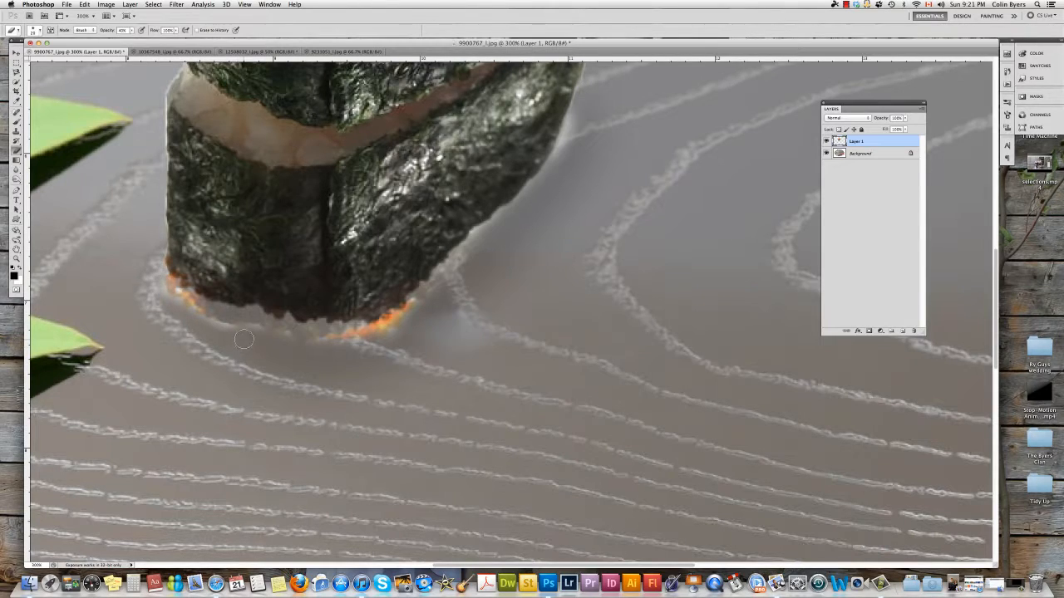
# - Quick-select the green-coated roll in the maki rolls image
pyautogui.press('super+minus')
pyautogui.press('super+minus')
pyautogui.press('super+minus')
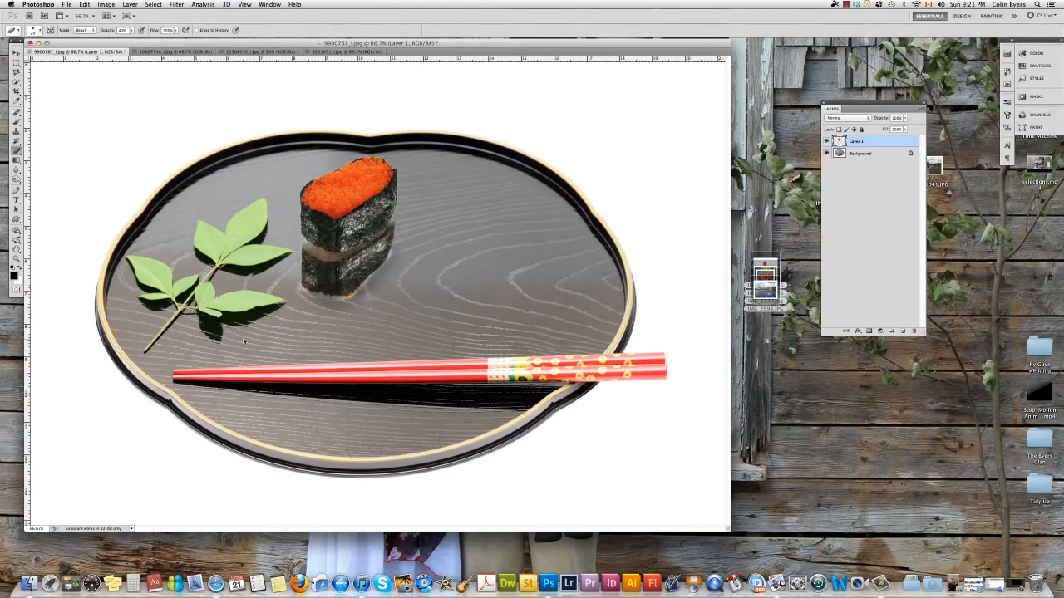
pyautogui.press('super+minus')
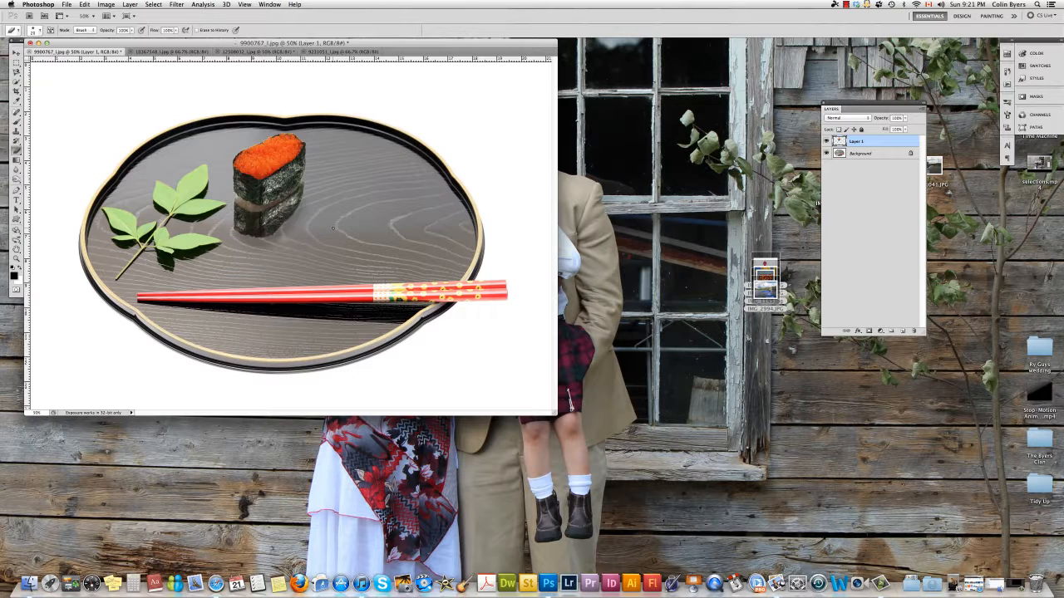
pyautogui.click(185, 53)
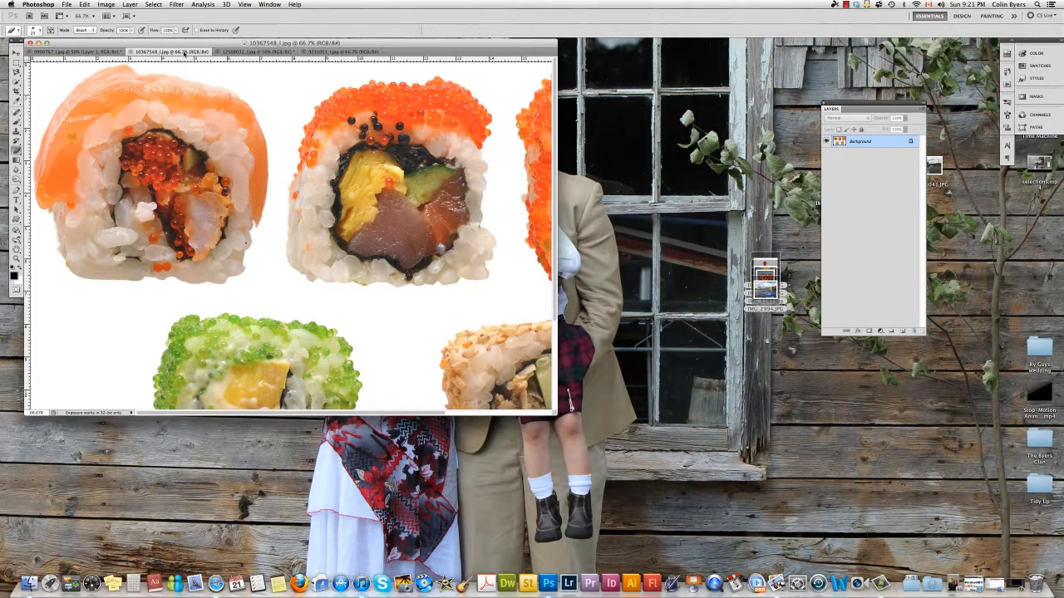
pyautogui.press('super+minus')
pyautogui.press('super+minus')
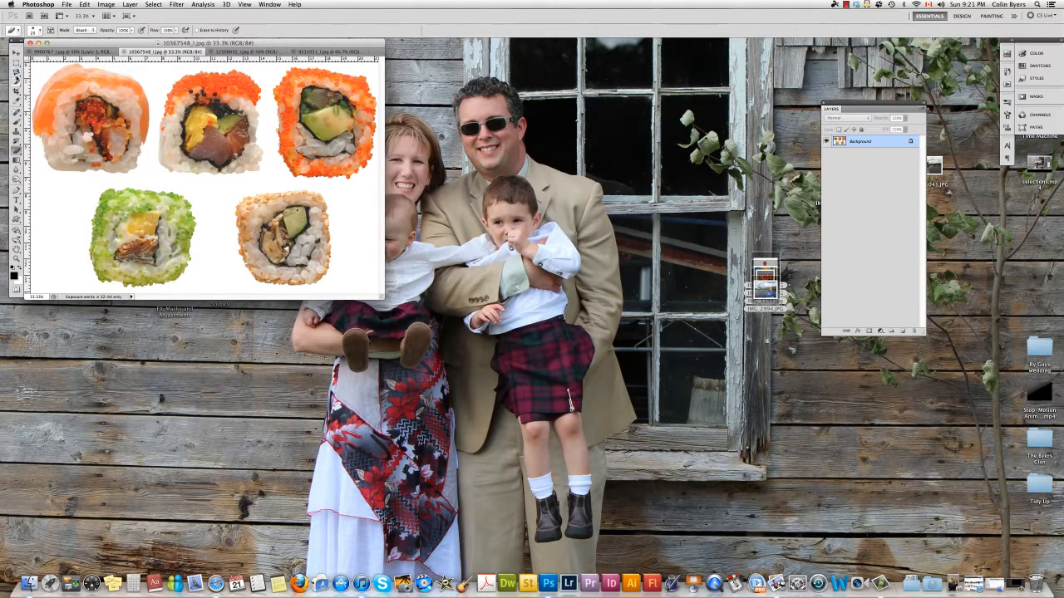
pyautogui.click(17, 82)
pyautogui.click(37, 81)
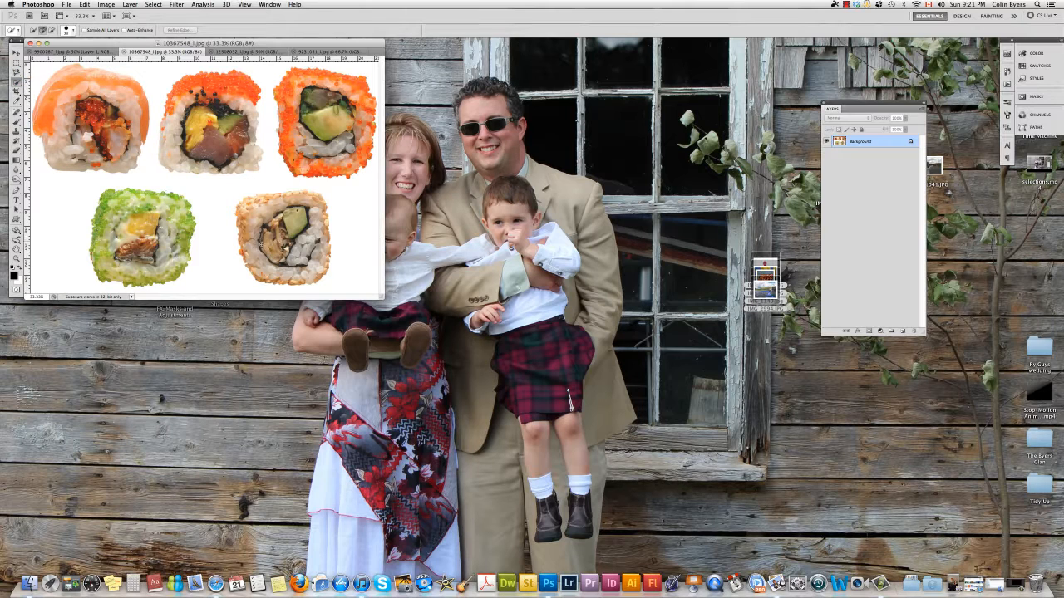
pyautogui.moveTo(261, 241)
pyautogui.mouseDown()
pyautogui.moveTo(283, 212)
pyautogui.moveTo(306, 243)
pyautogui.moveTo(282, 264)
pyautogui.mouseUp()
pyautogui.click(137, 218)
# - Move the selected rolls from the maki image into the bowl image and zoom out to view it whole
pyautogui.press('v')
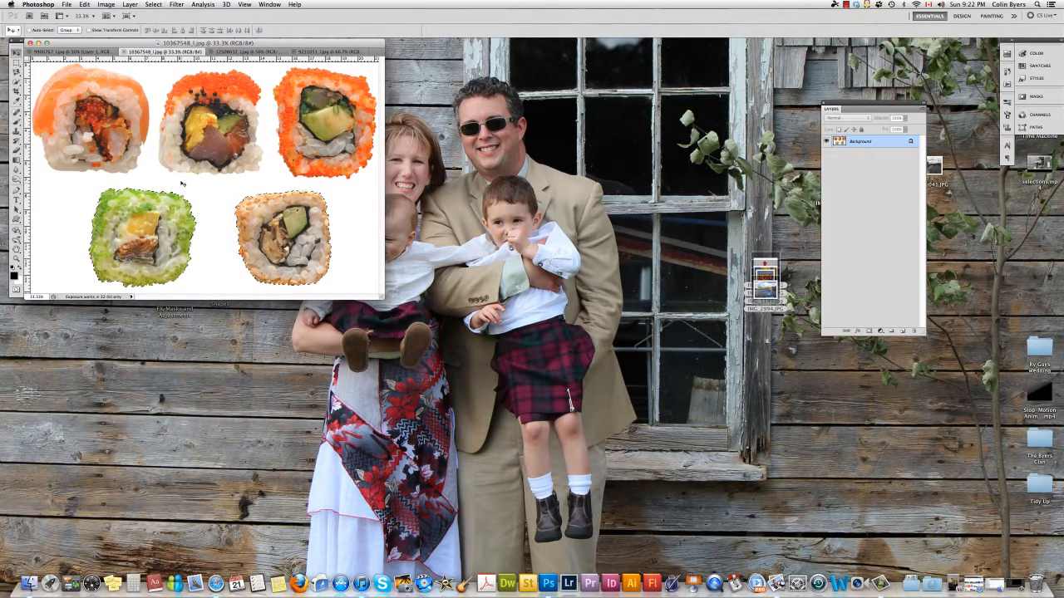
pyautogui.moveTo(161, 207); pyautogui.dragTo(303, 56)
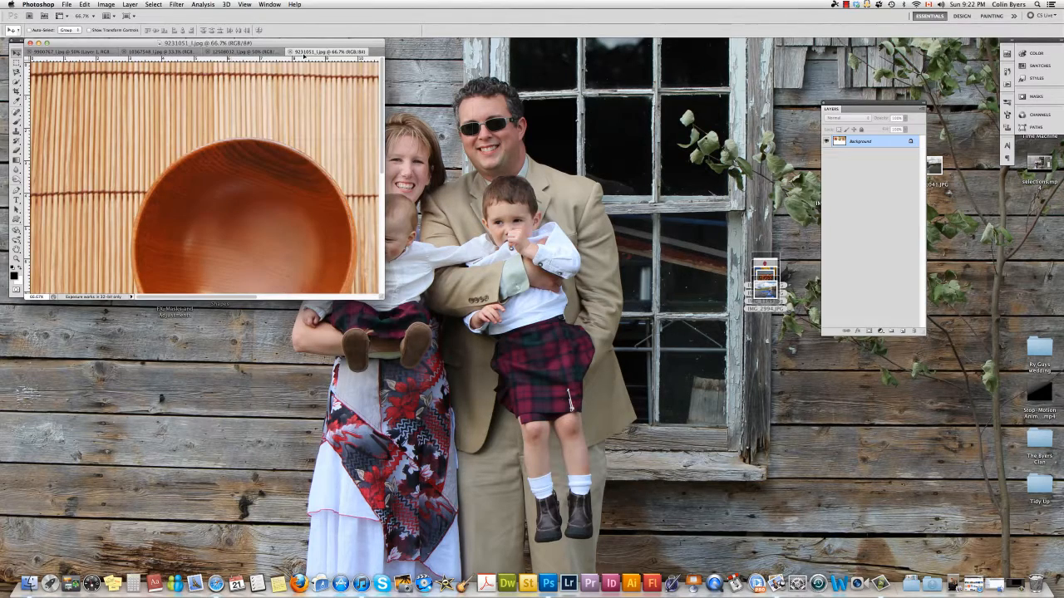
pyautogui.moveTo(253, 196); pyautogui.dragTo(254, 166)
pyautogui.press('super+minus')
pyautogui.press('super+minus')
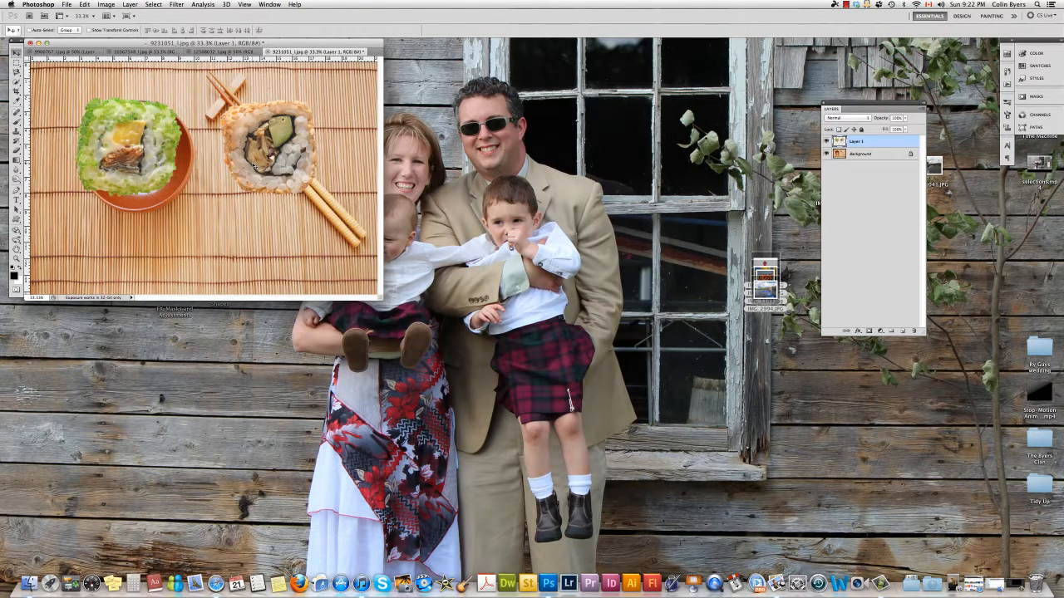
# - Free-transform the pasted rolls to a smaller size and place the green roll inside the bowl
pyautogui.press('super+t')
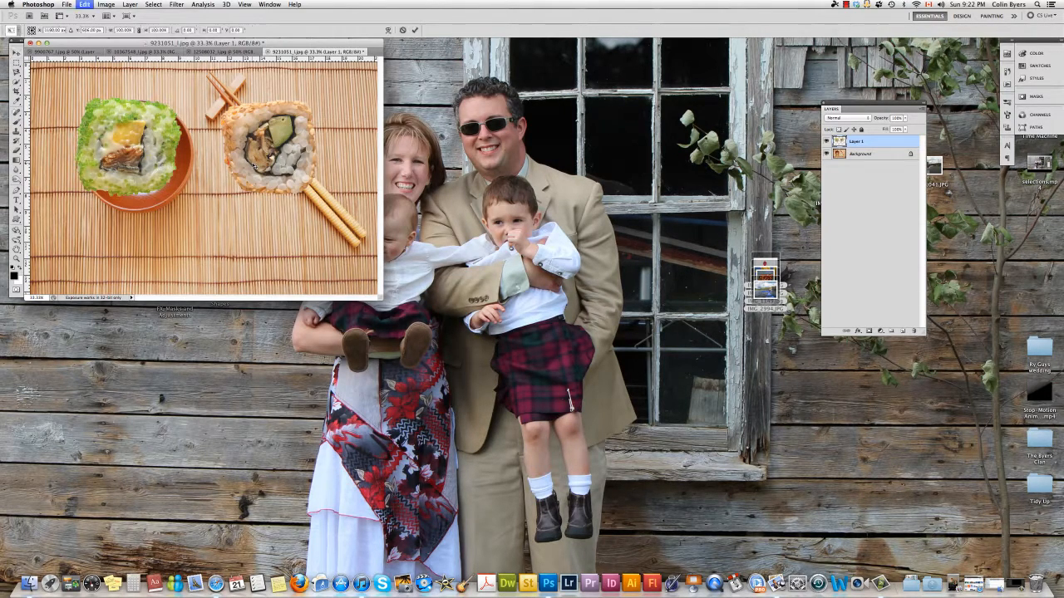
pyautogui.moveTo(316, 195); pyautogui.dragTo(155, 152)
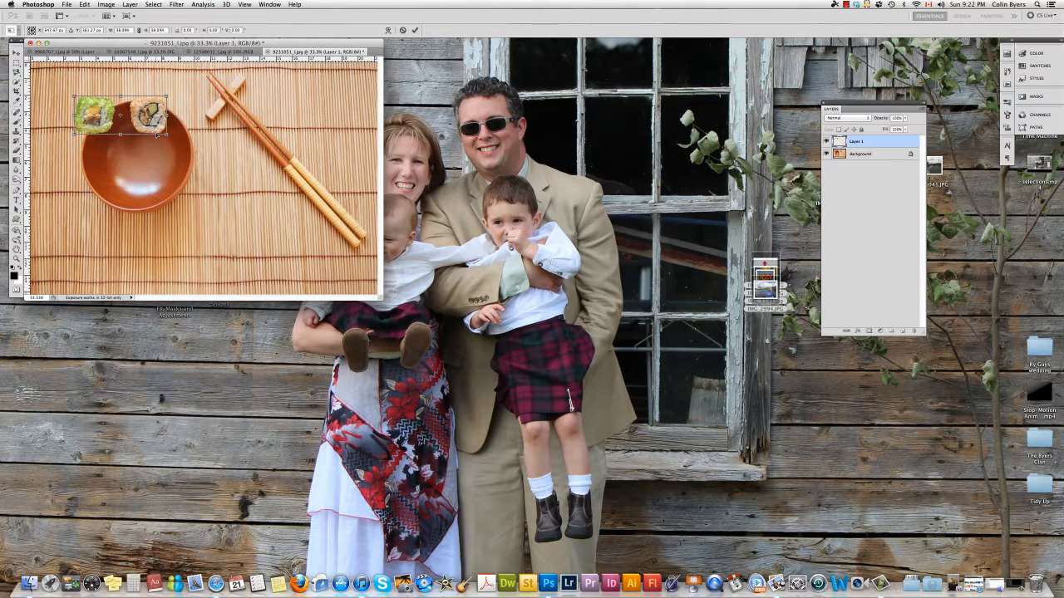
pyautogui.press('Return')
pyautogui.moveTo(157, 136); pyautogui.dragTo(199, 166)
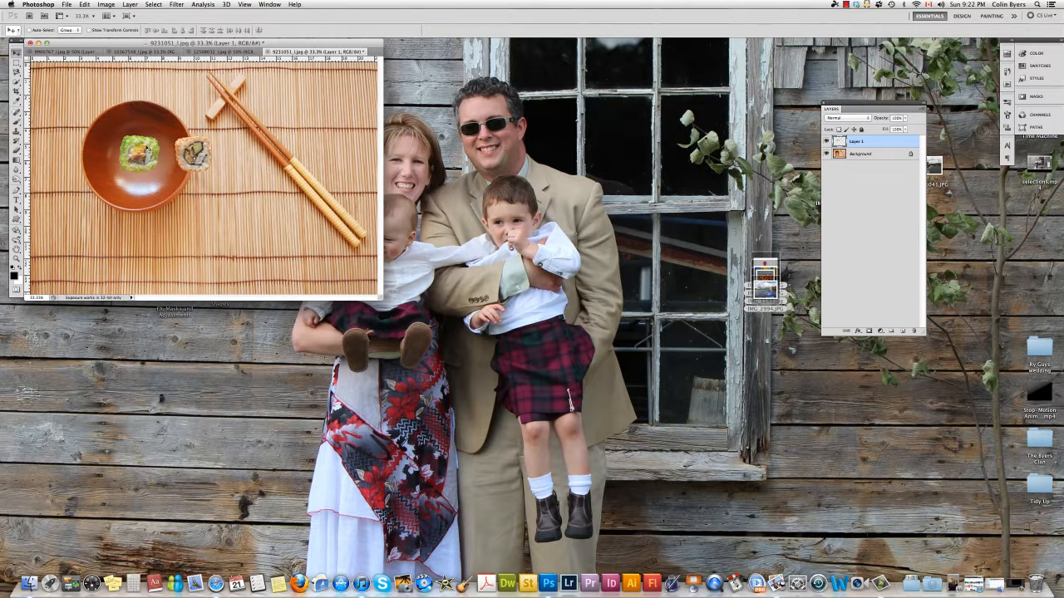
# - Cut the second roll onto its own layer with a rectangular marquee and move it into the bowl below the green roll
pyautogui.click(17, 62)
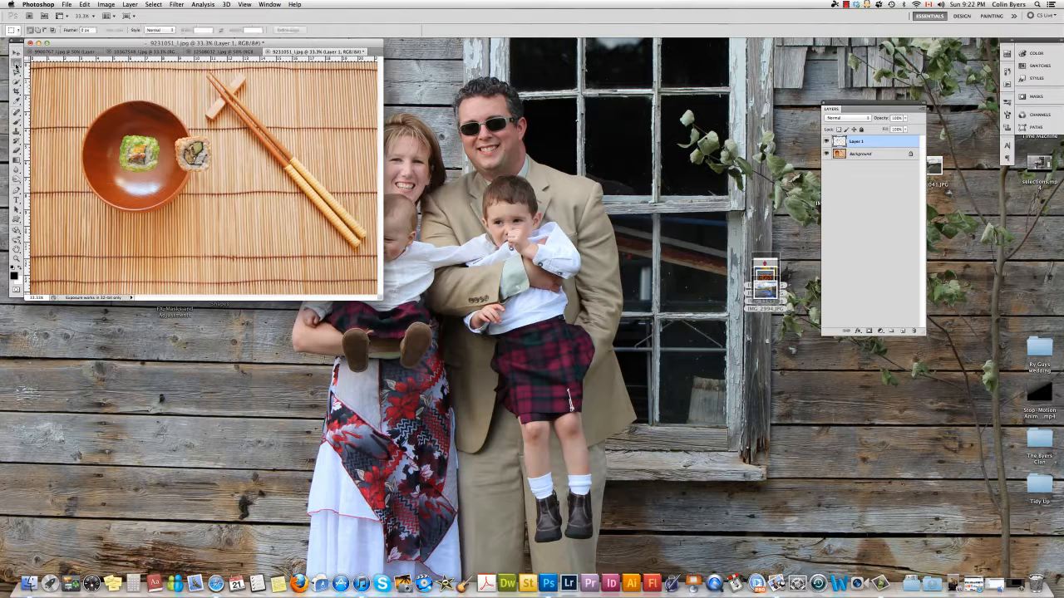
pyautogui.moveTo(173, 130); pyautogui.dragTo(214, 173)
pyautogui.press('super+x')
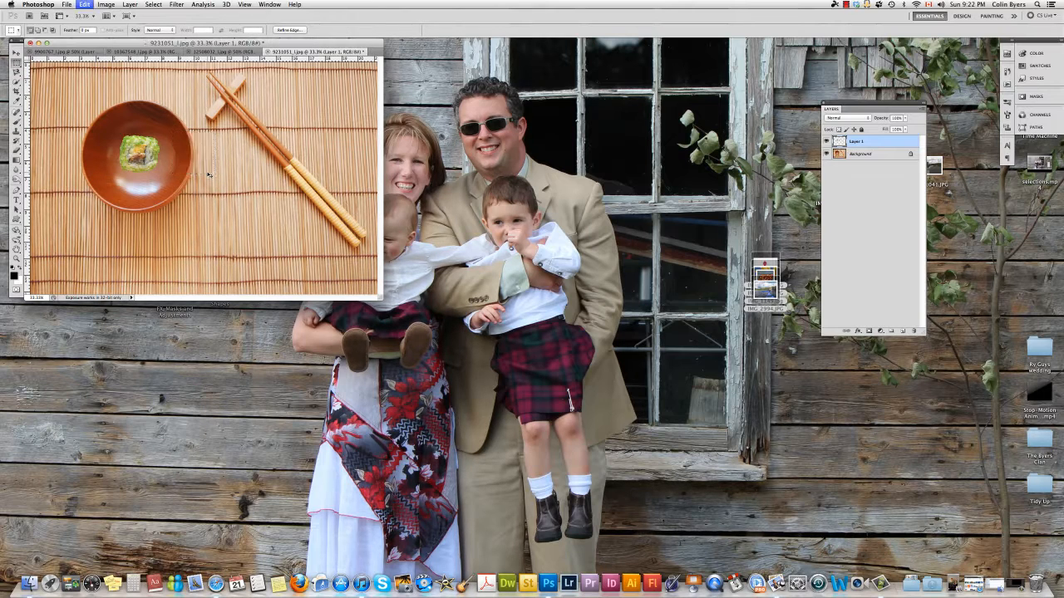
pyautogui.press('super+v')
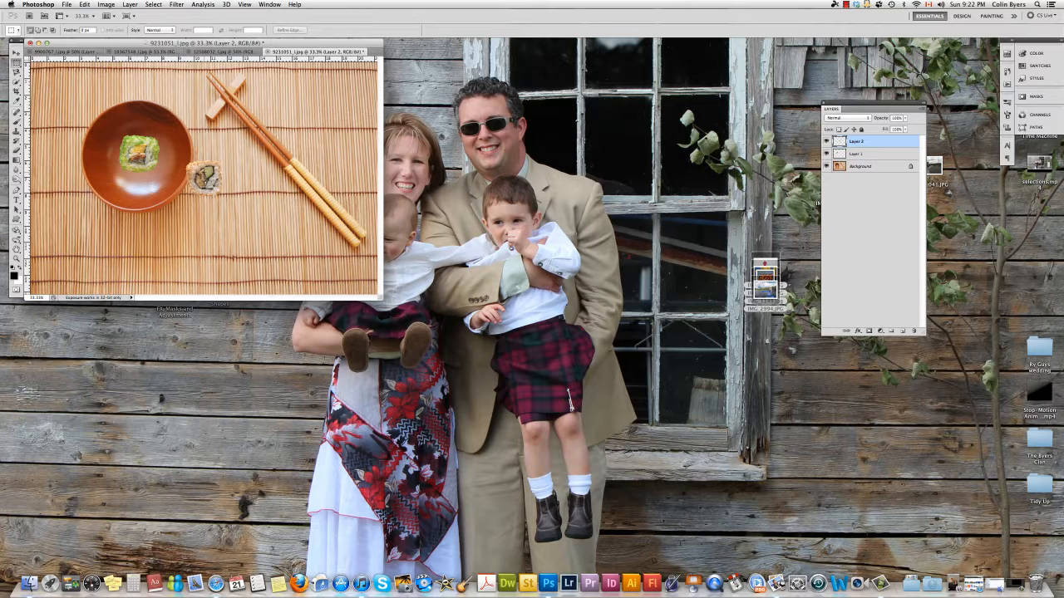
pyautogui.press('v')
pyautogui.moveTo(204, 177); pyautogui.dragTo(140, 189)
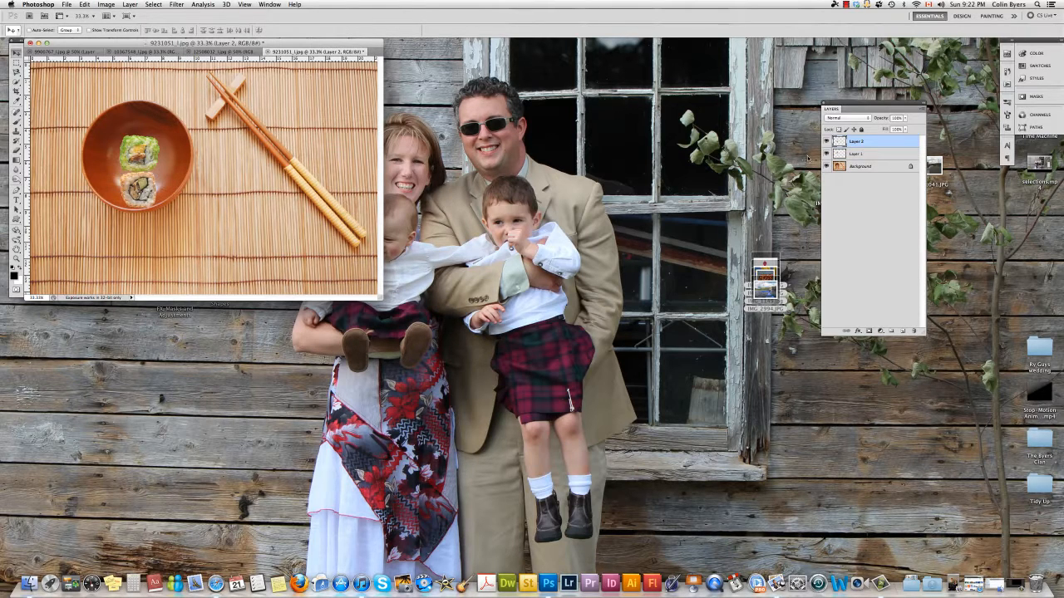
# - Nudge the green roll on Layer 1 and the second roll on Layer 2 upward within the bowl
pyautogui.click(855, 153)
pyautogui.moveTo(157, 148); pyautogui.dragTo(156, 137)
pyautogui.click(890, 143)
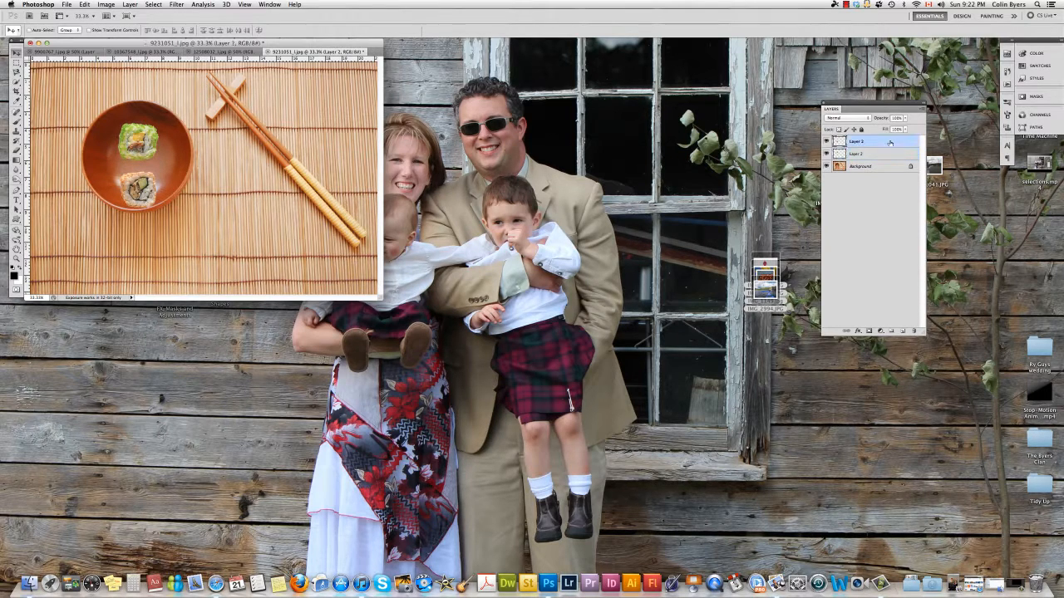
pyautogui.moveTo(172, 200); pyautogui.dragTo(170, 187)
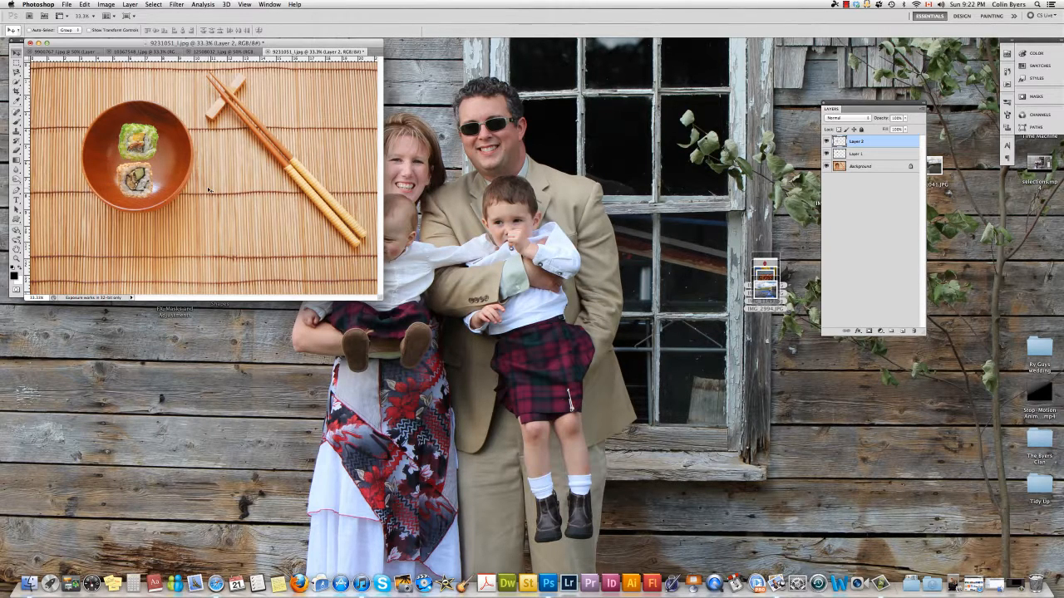
pyautogui.press('super+Tab')
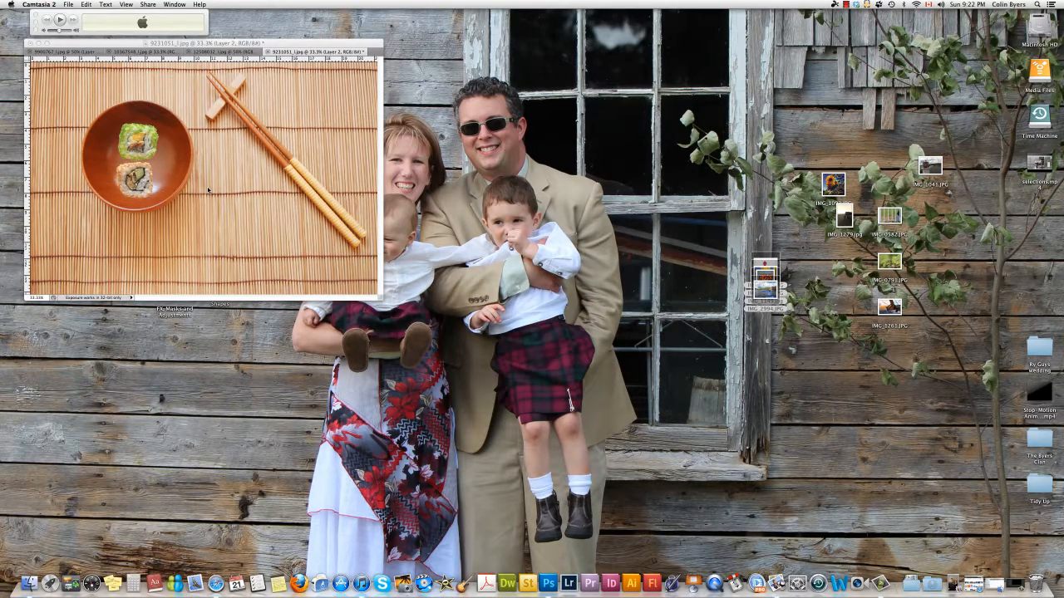
pyautogui.click(276, 43)
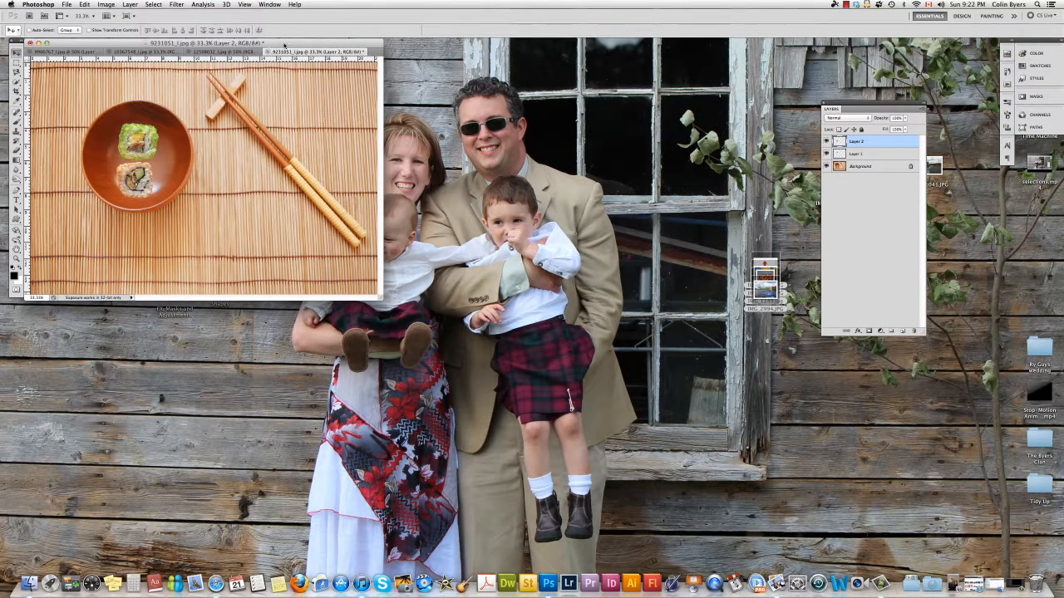